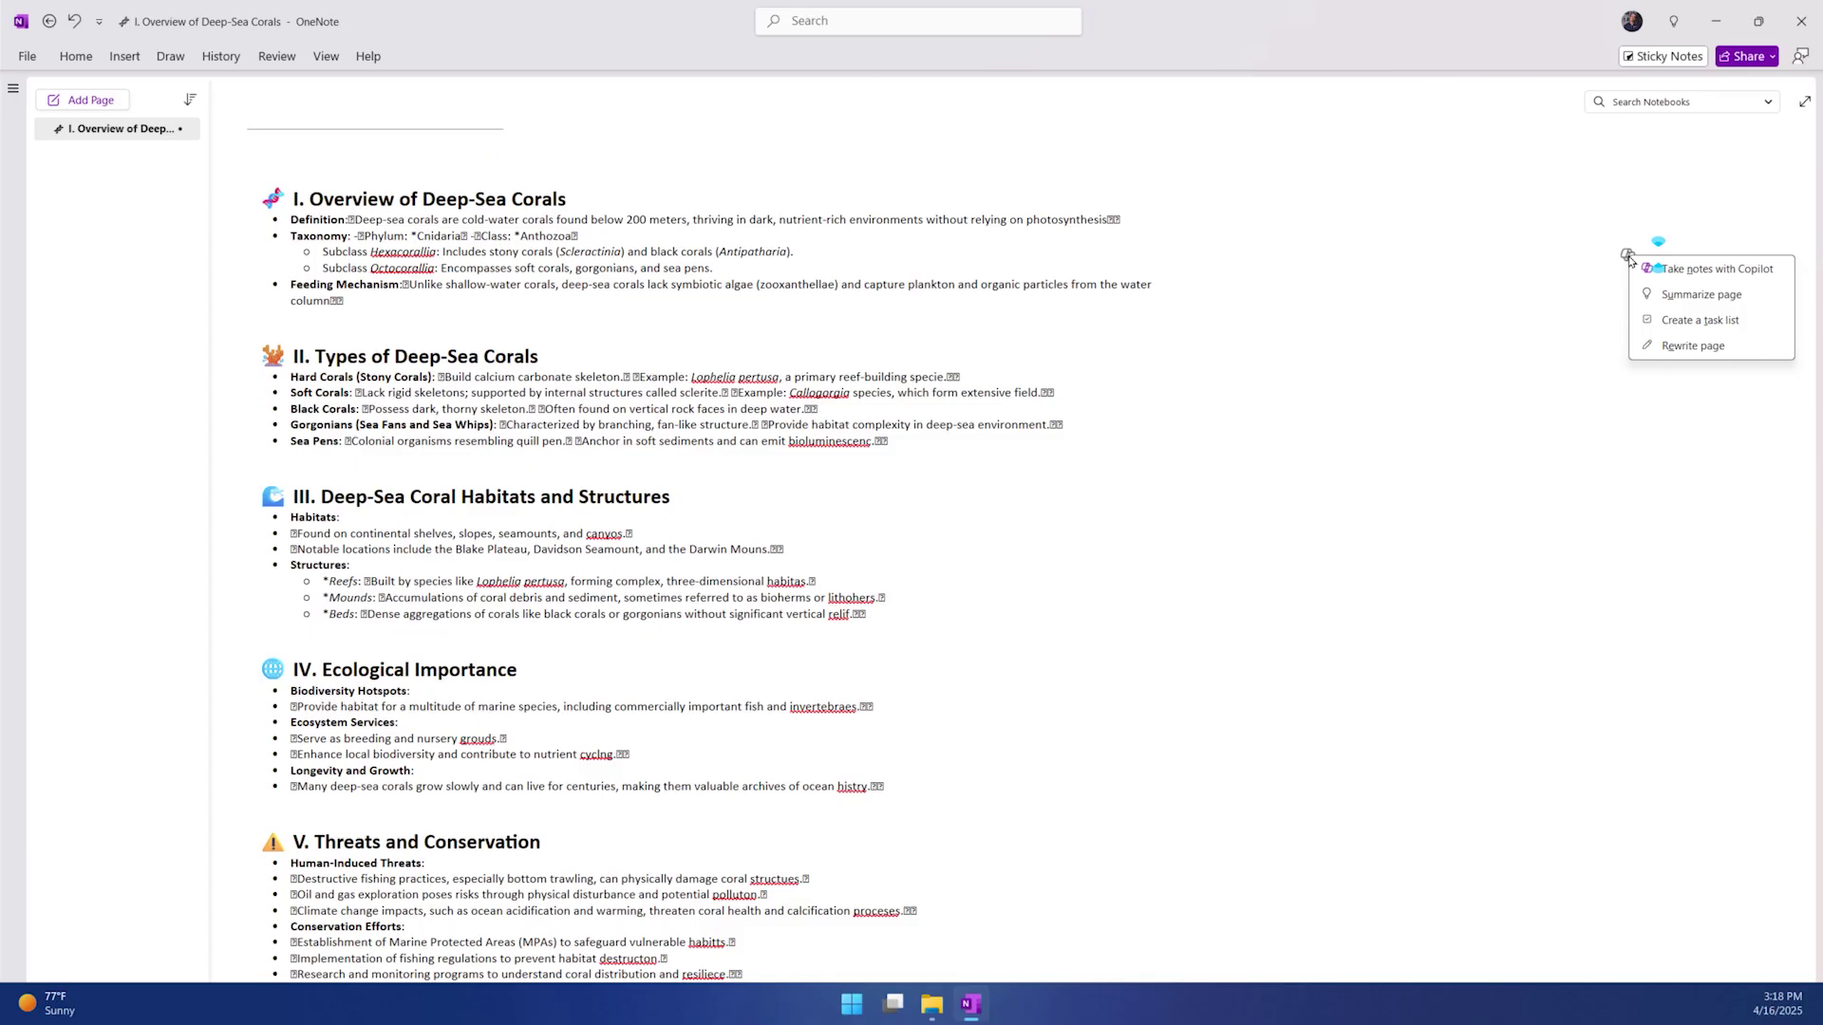
- Summarize the deep-sea corals page, then open the notebook's share-link permission settings
left_click(1675, 295)
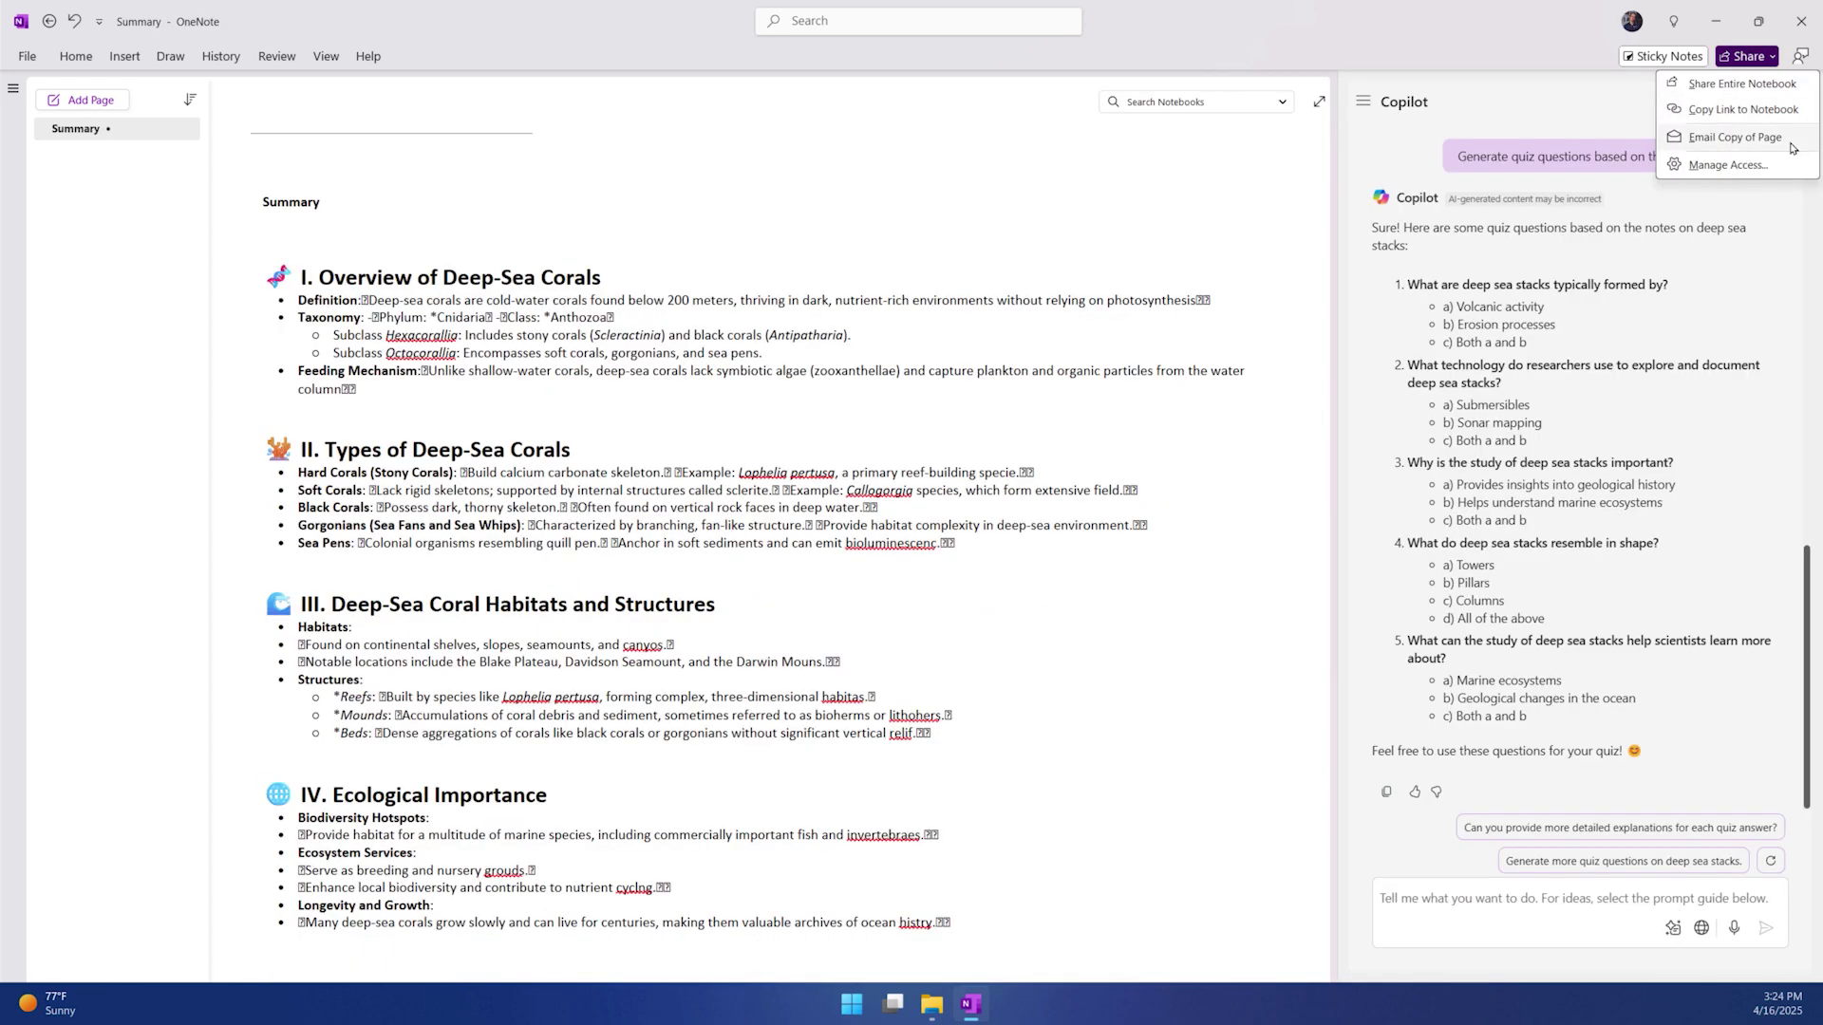
left_click(1743, 83)
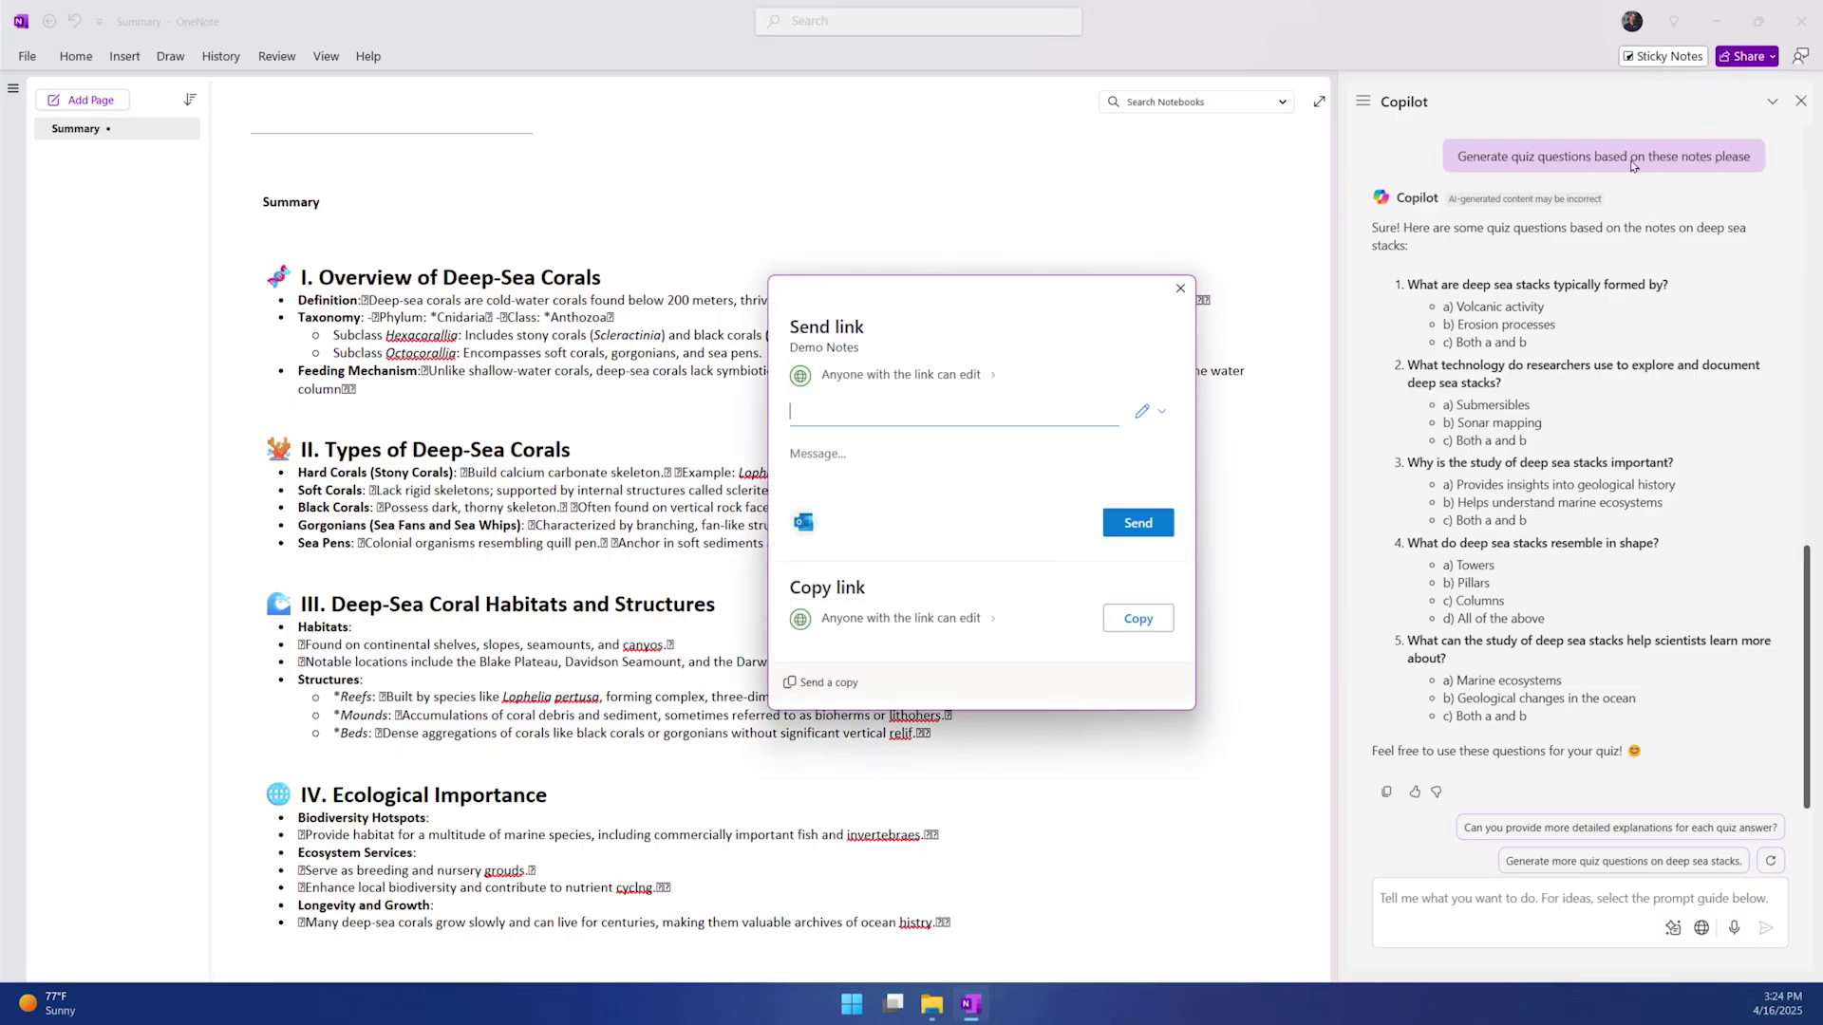
left_click(911, 374)
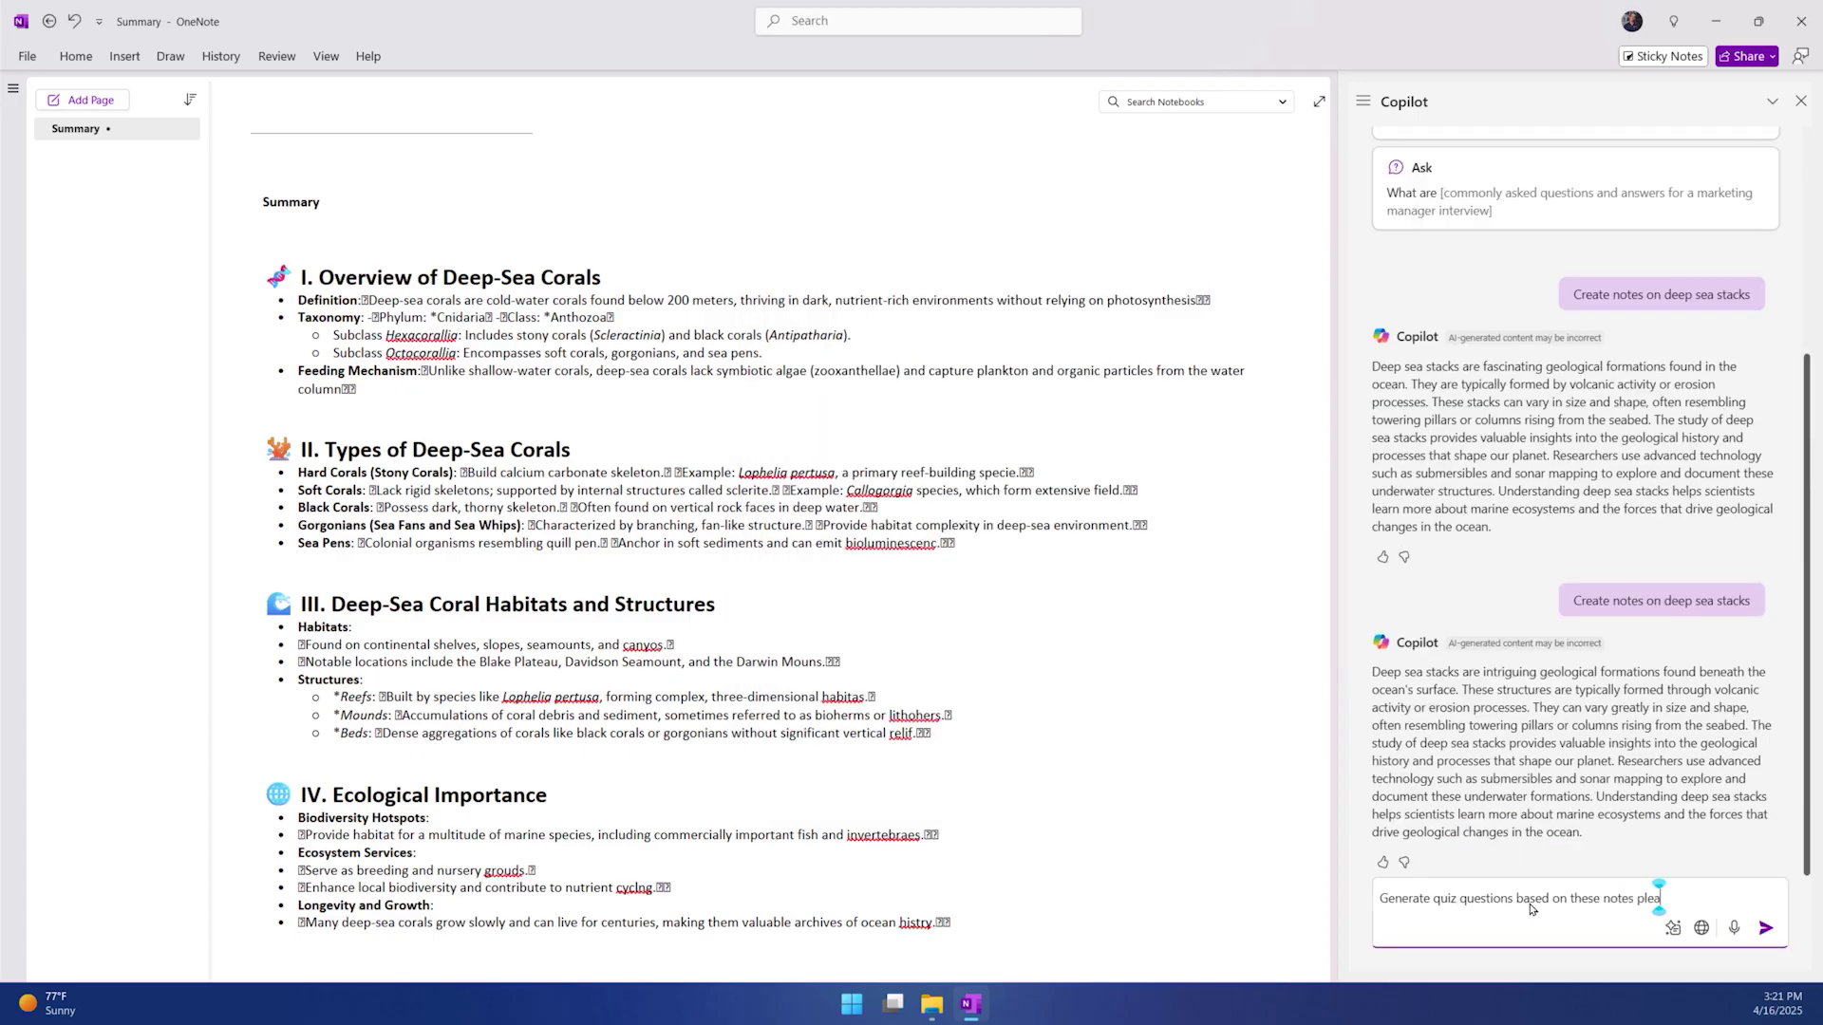
- Send Copilot the prompt requesting quiz questions on the deep-sea coral summary
key("Return")
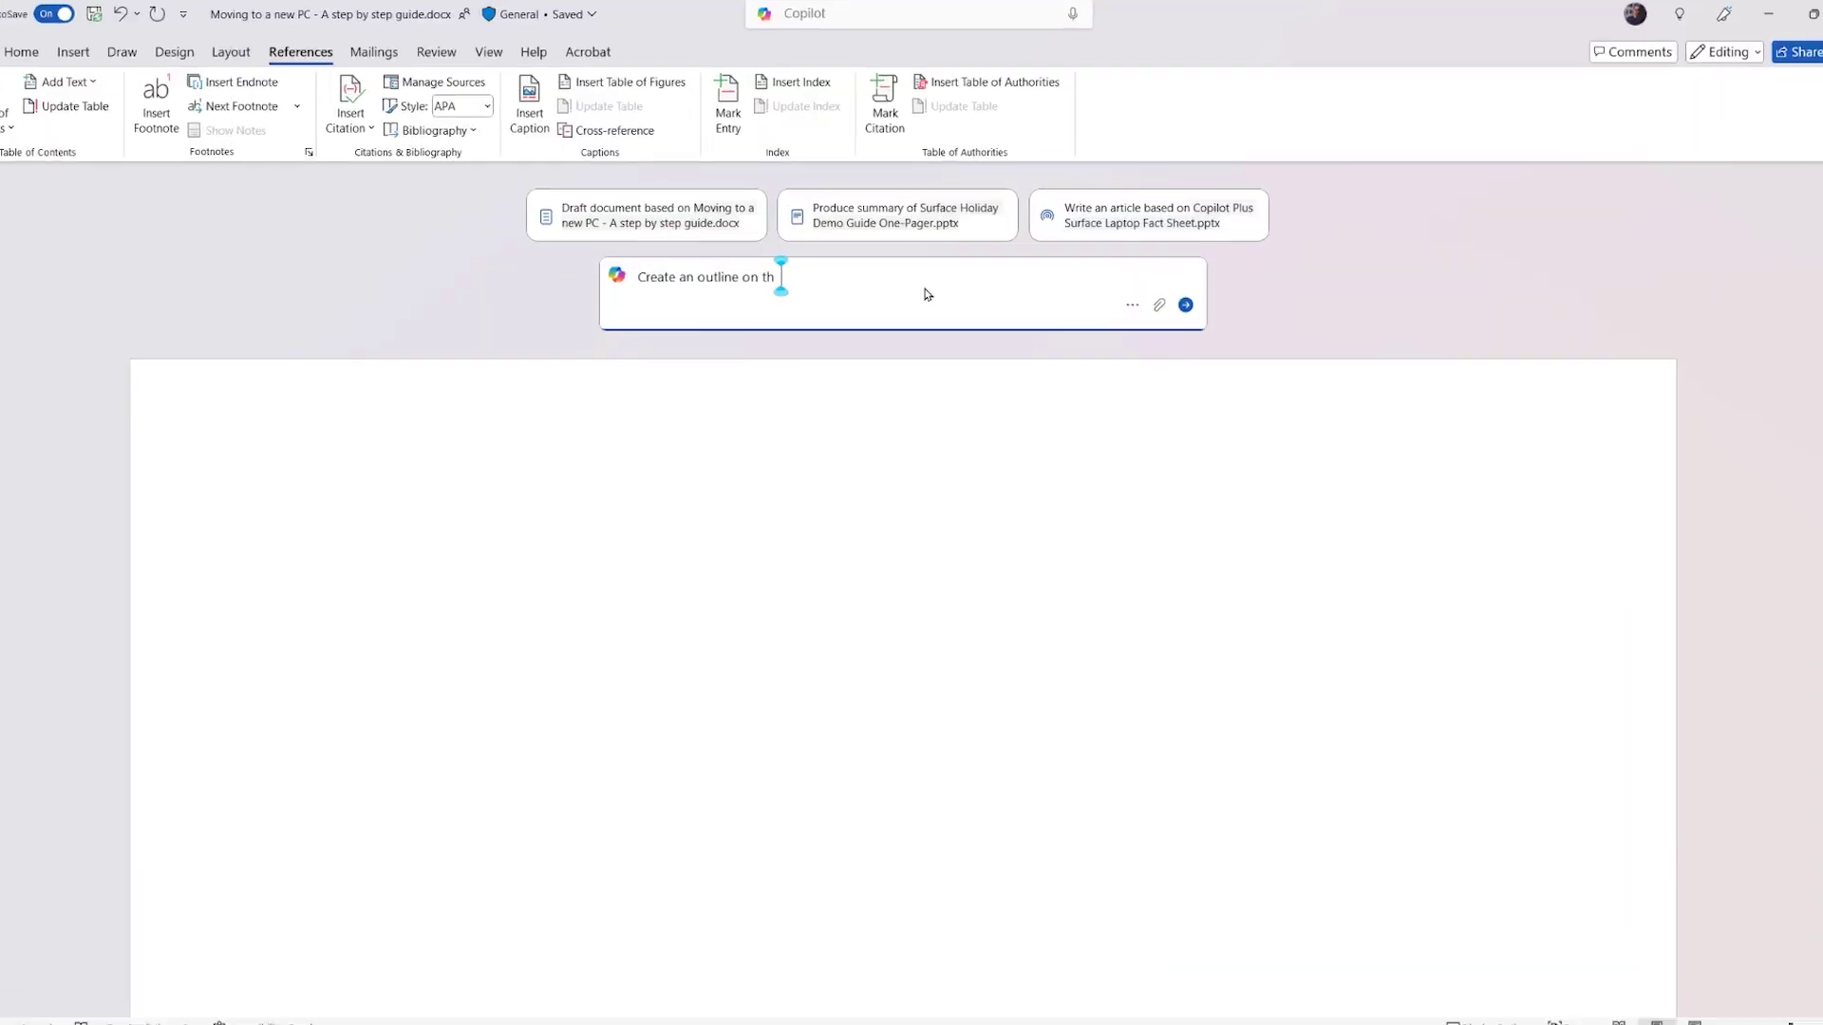
type("the construction of the pyramids in e")
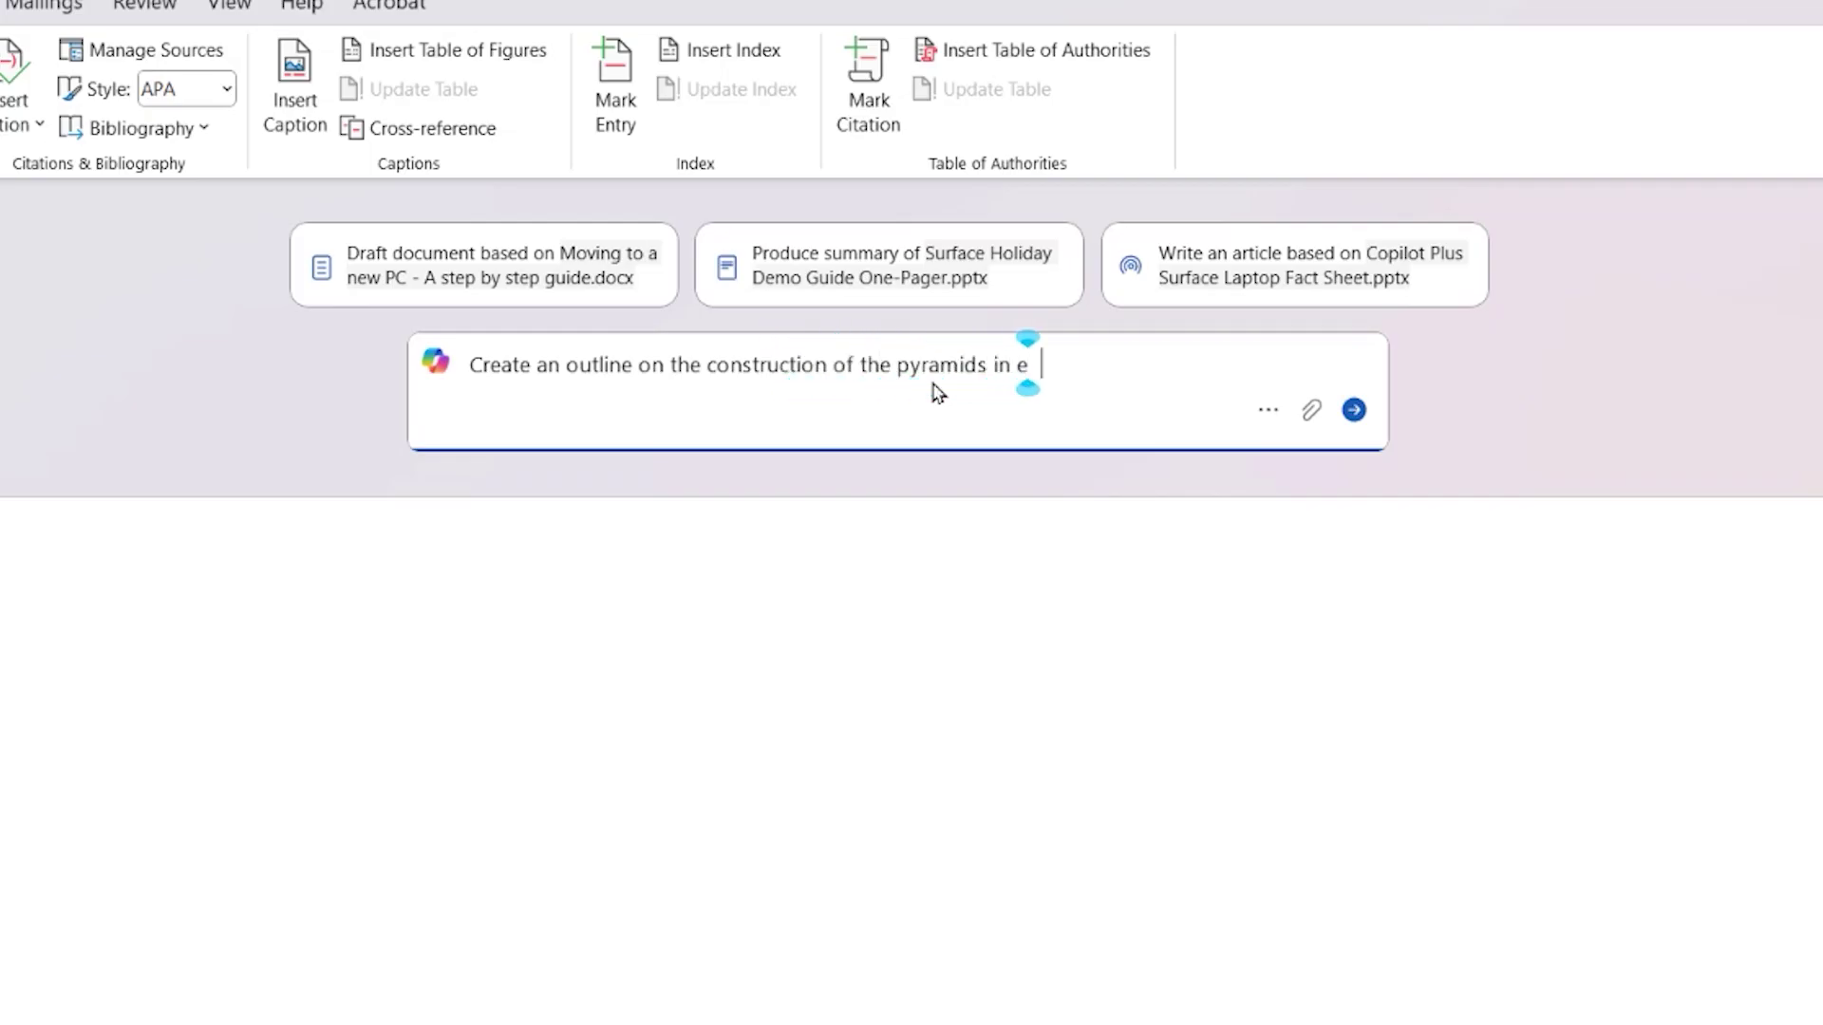
- Submit the Copilot request for an outline on how Egypt's pyramids were built
key("Return")
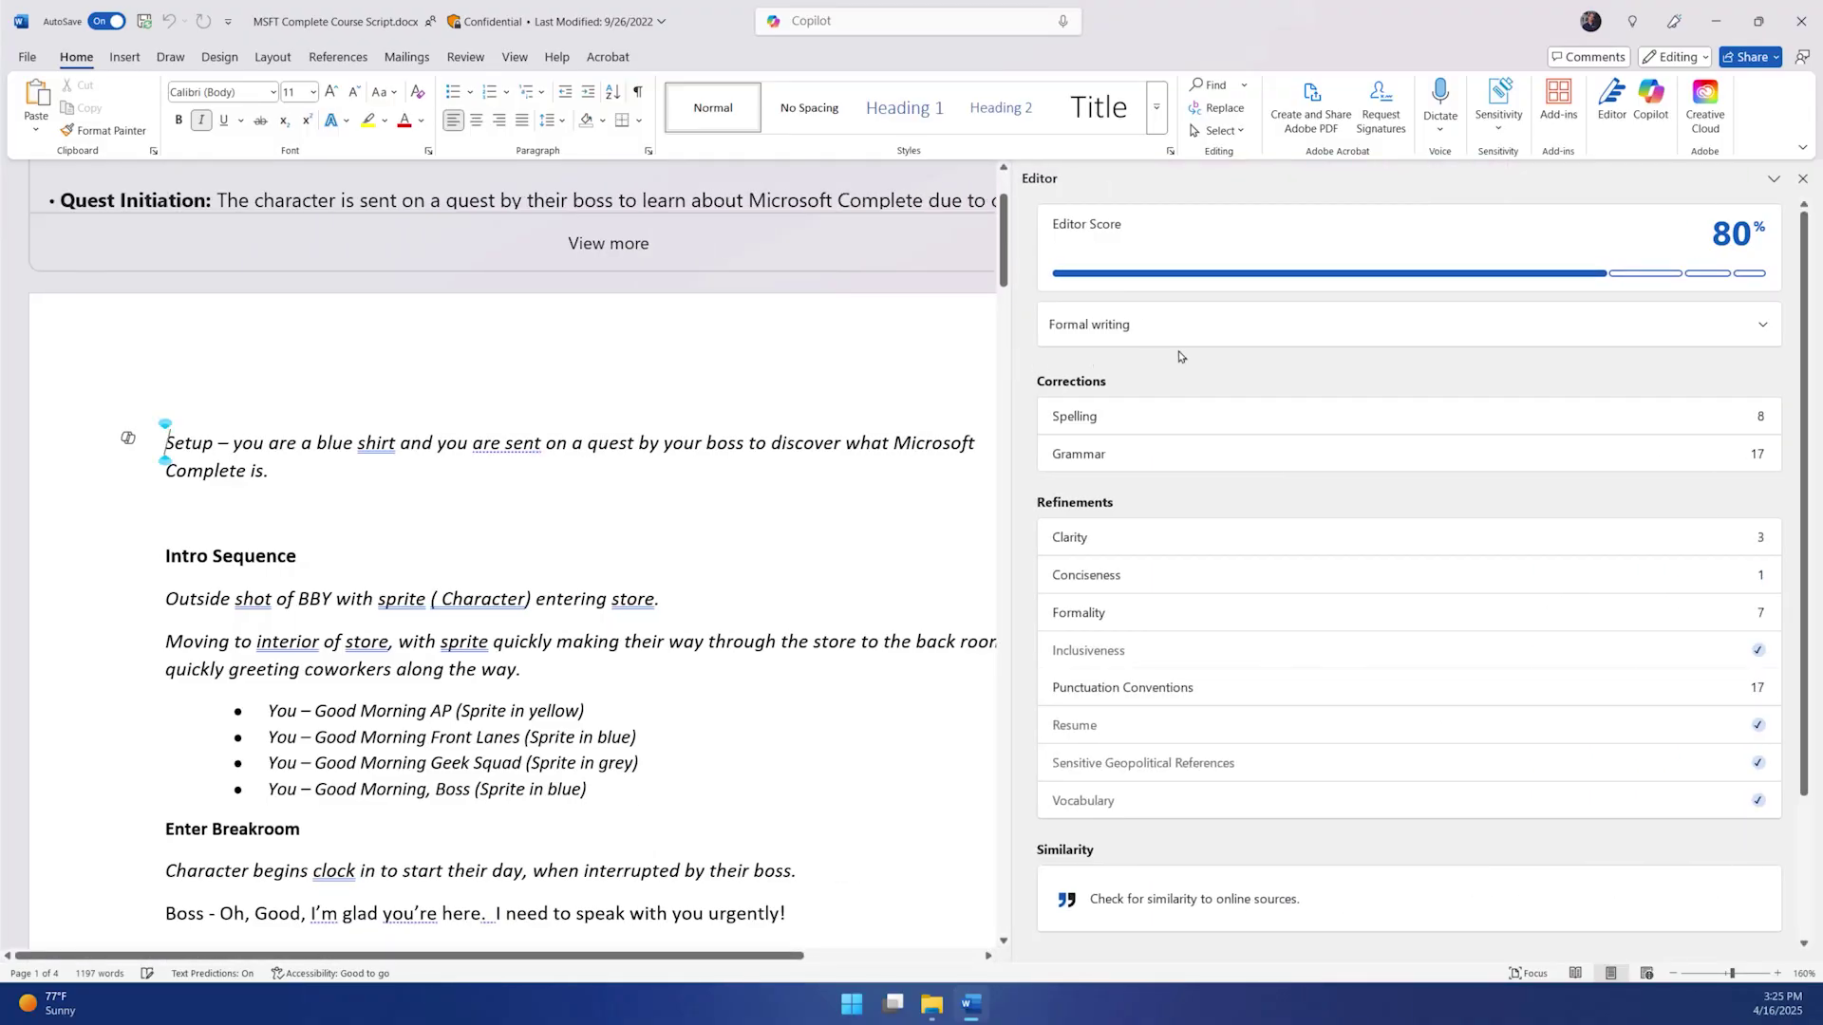
- Replace the outline with Copilot's rewrite, insert a bibliography, and open Insert Citation
left_click(1720, 329)
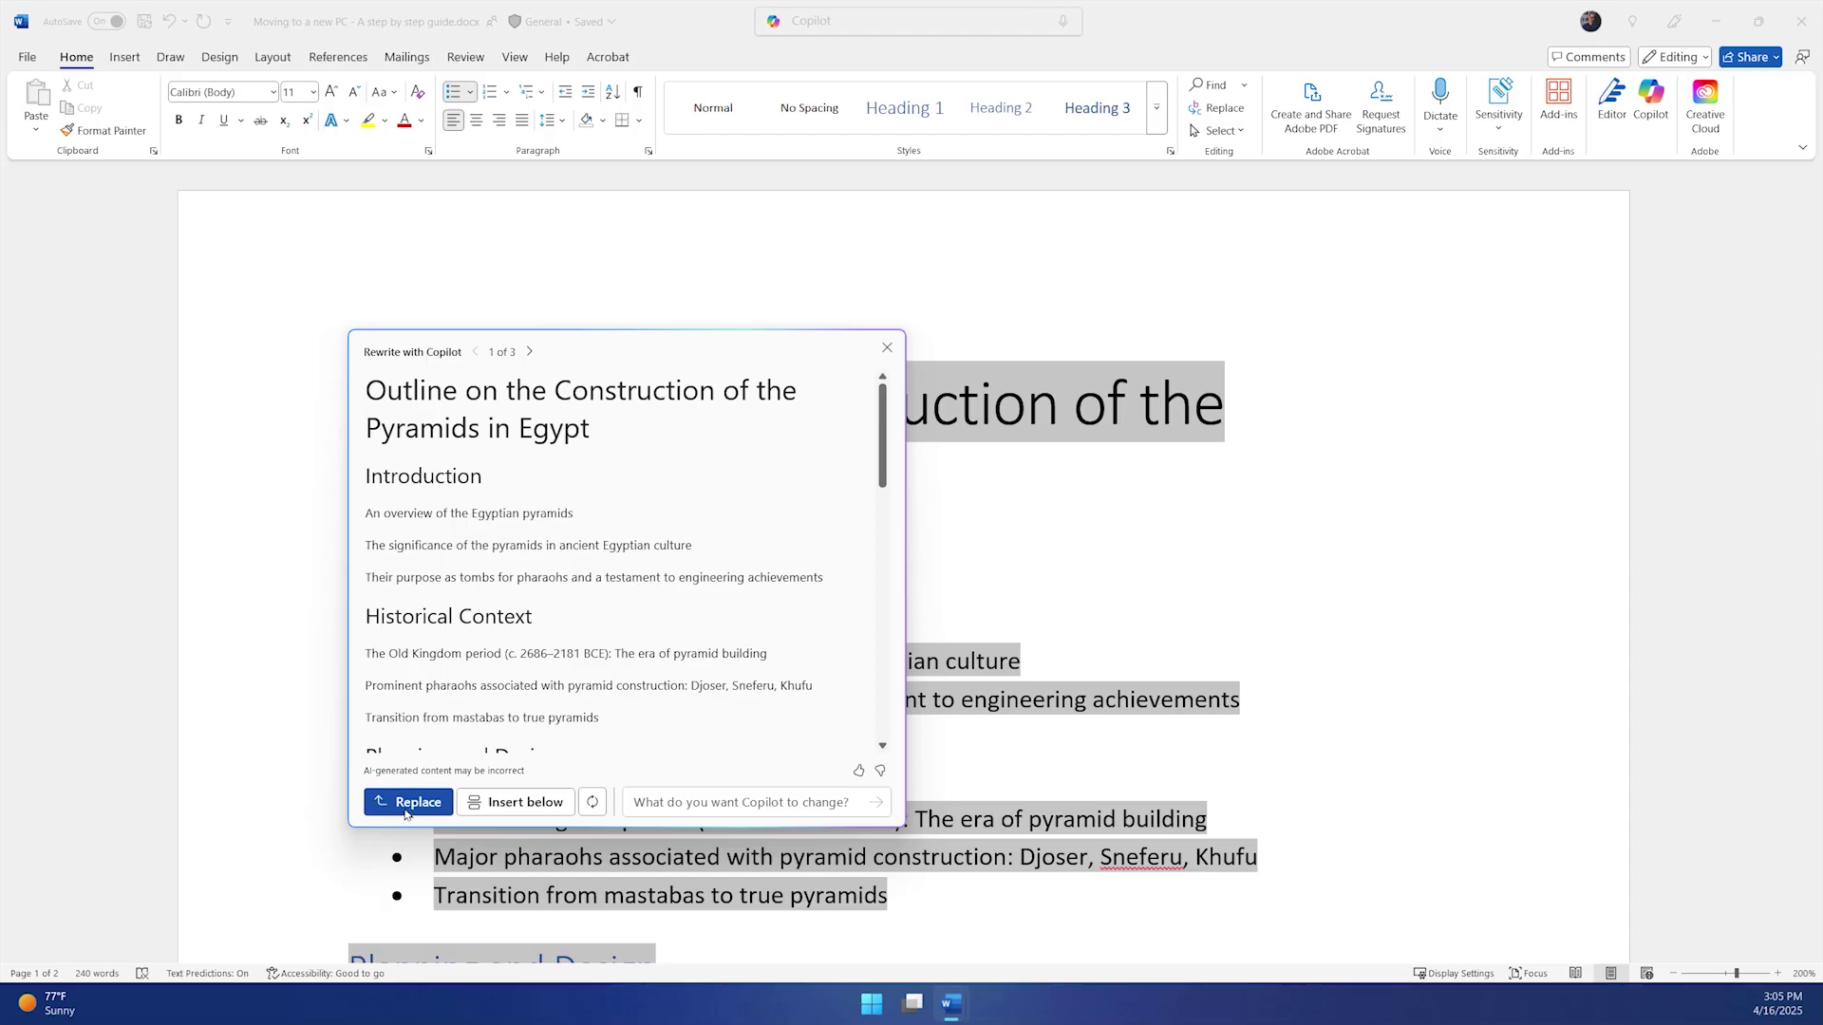
left_click(404, 802)
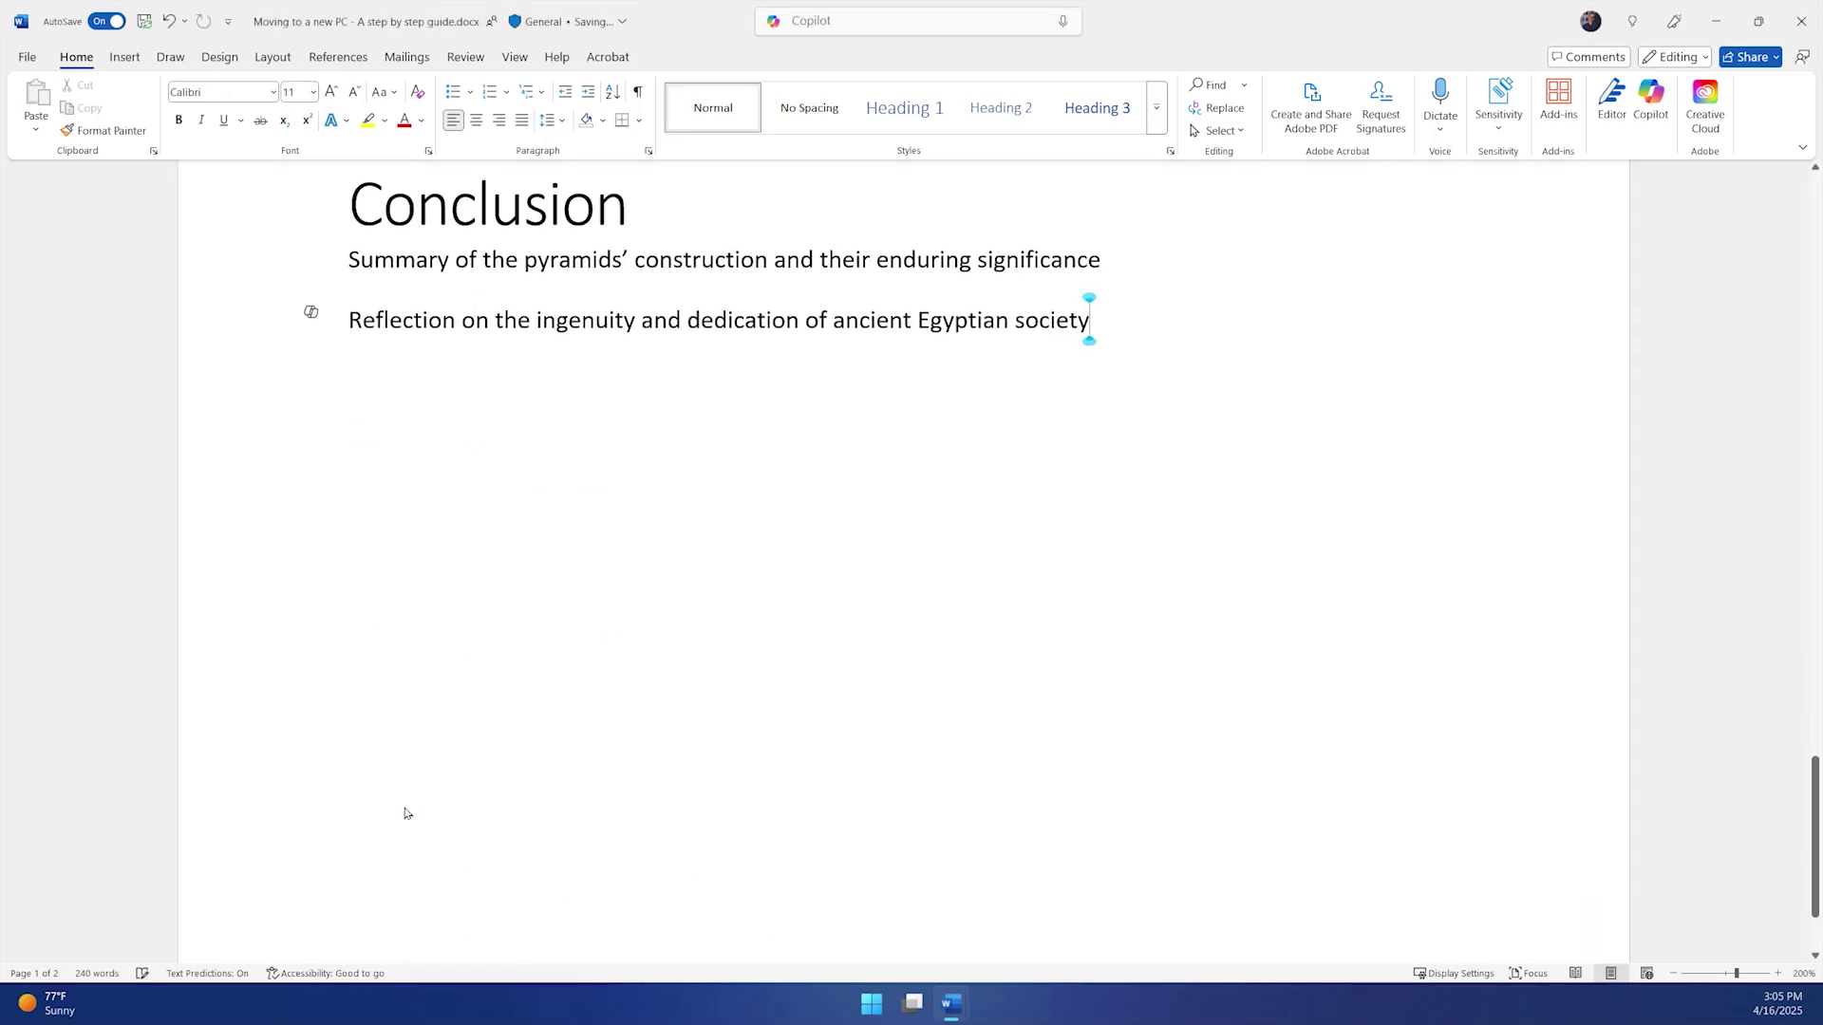
scroll(629, 770, "up", 5)
scroll(628, 769, "up", 5)
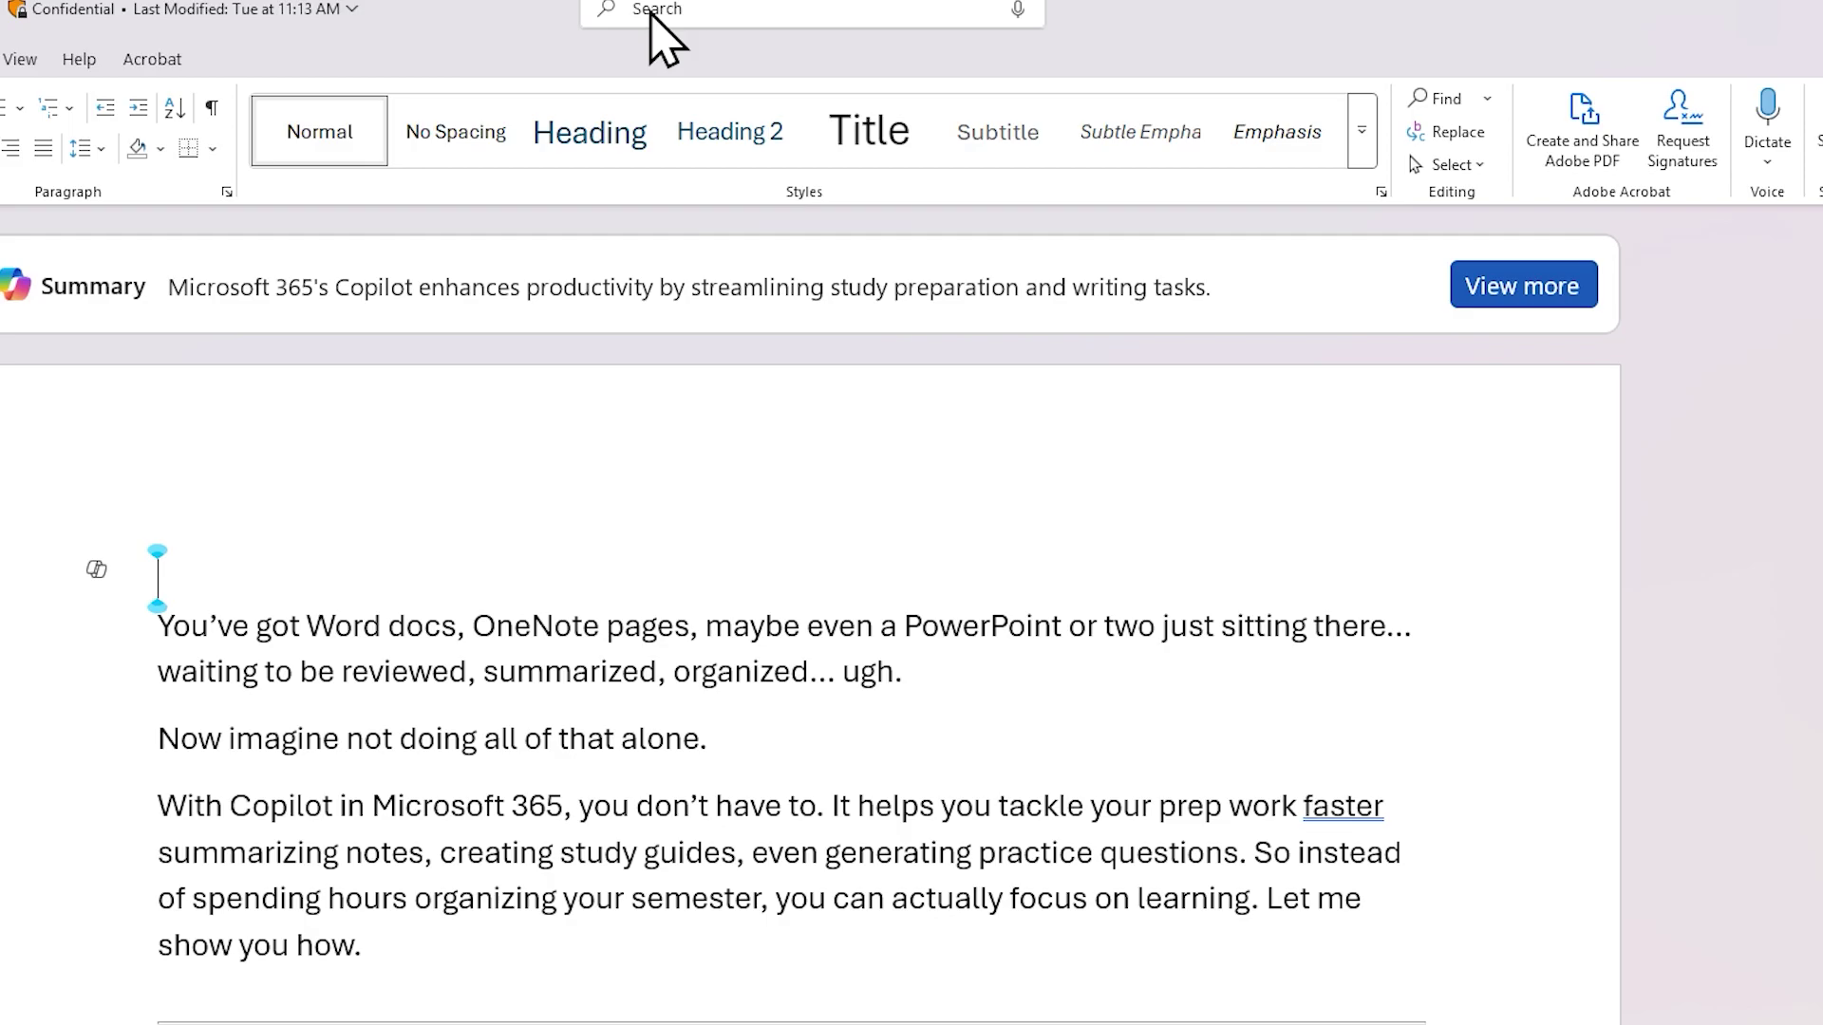
left_click(742, 12)
type("bib")
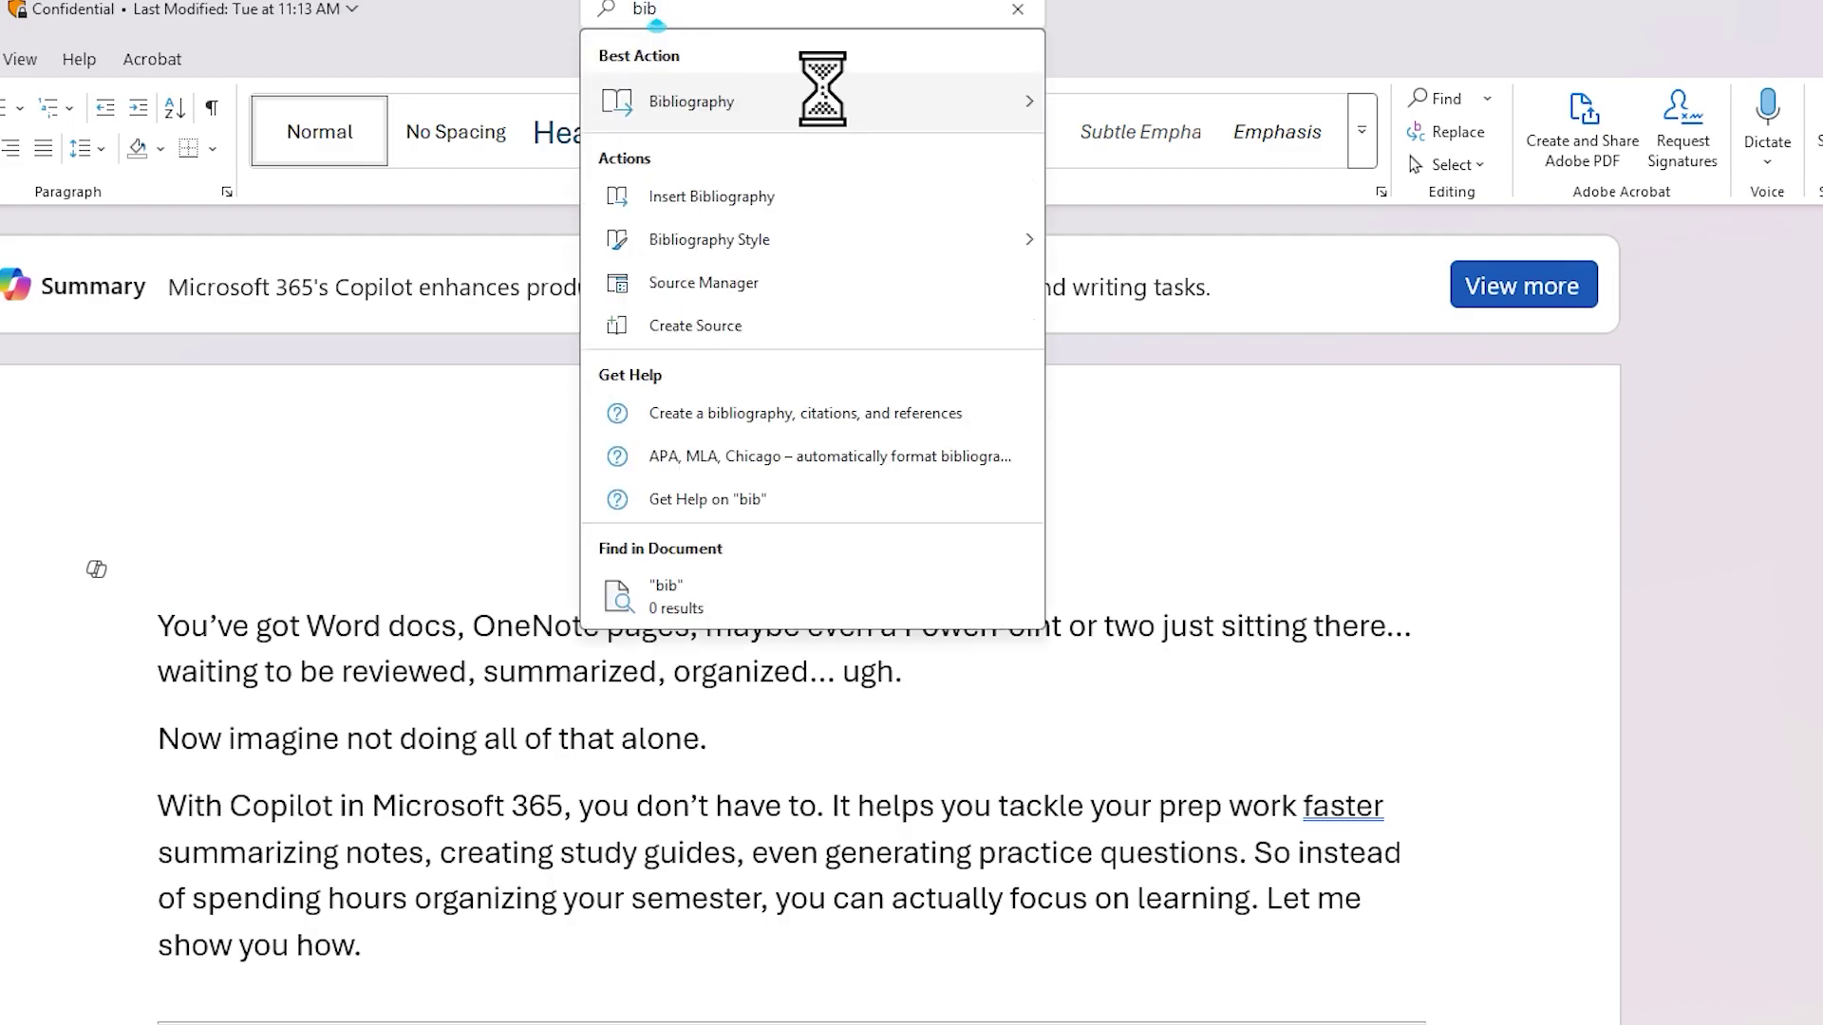
left_click(813, 102)
left_click(1164, 538)
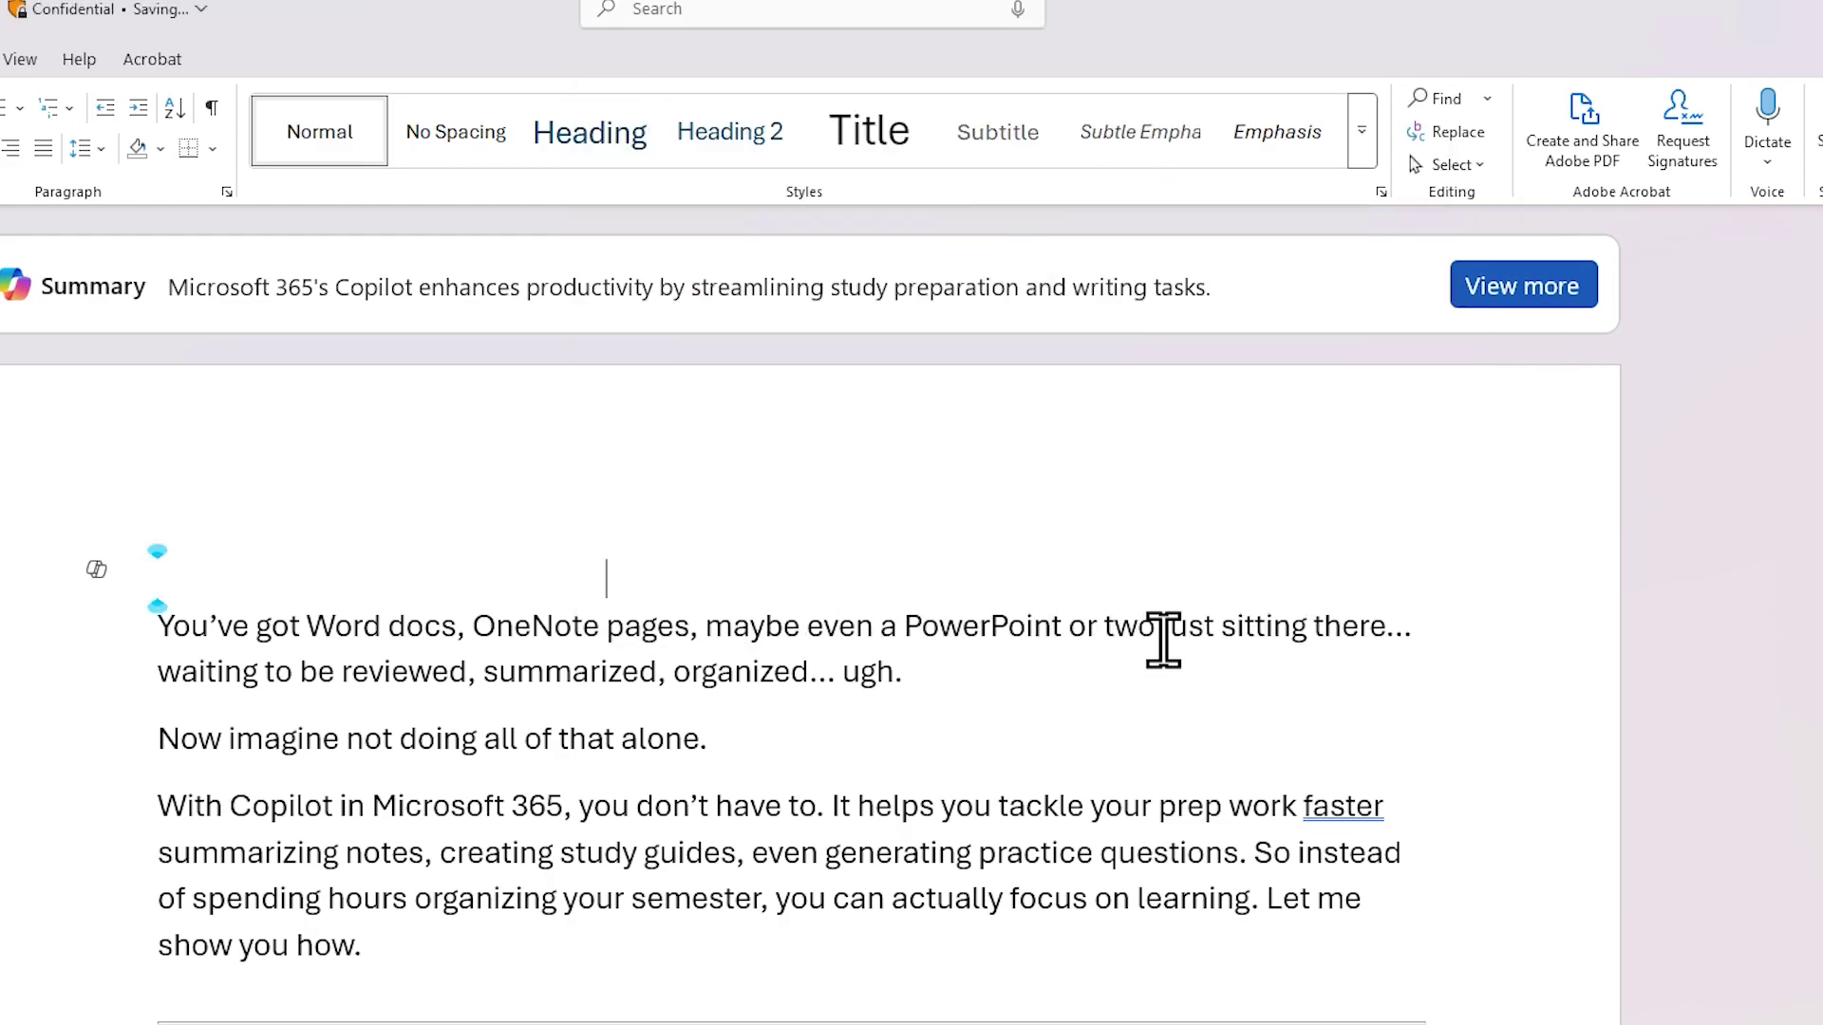
left_click(741, 12)
type("cita")
left_click(812, 195)
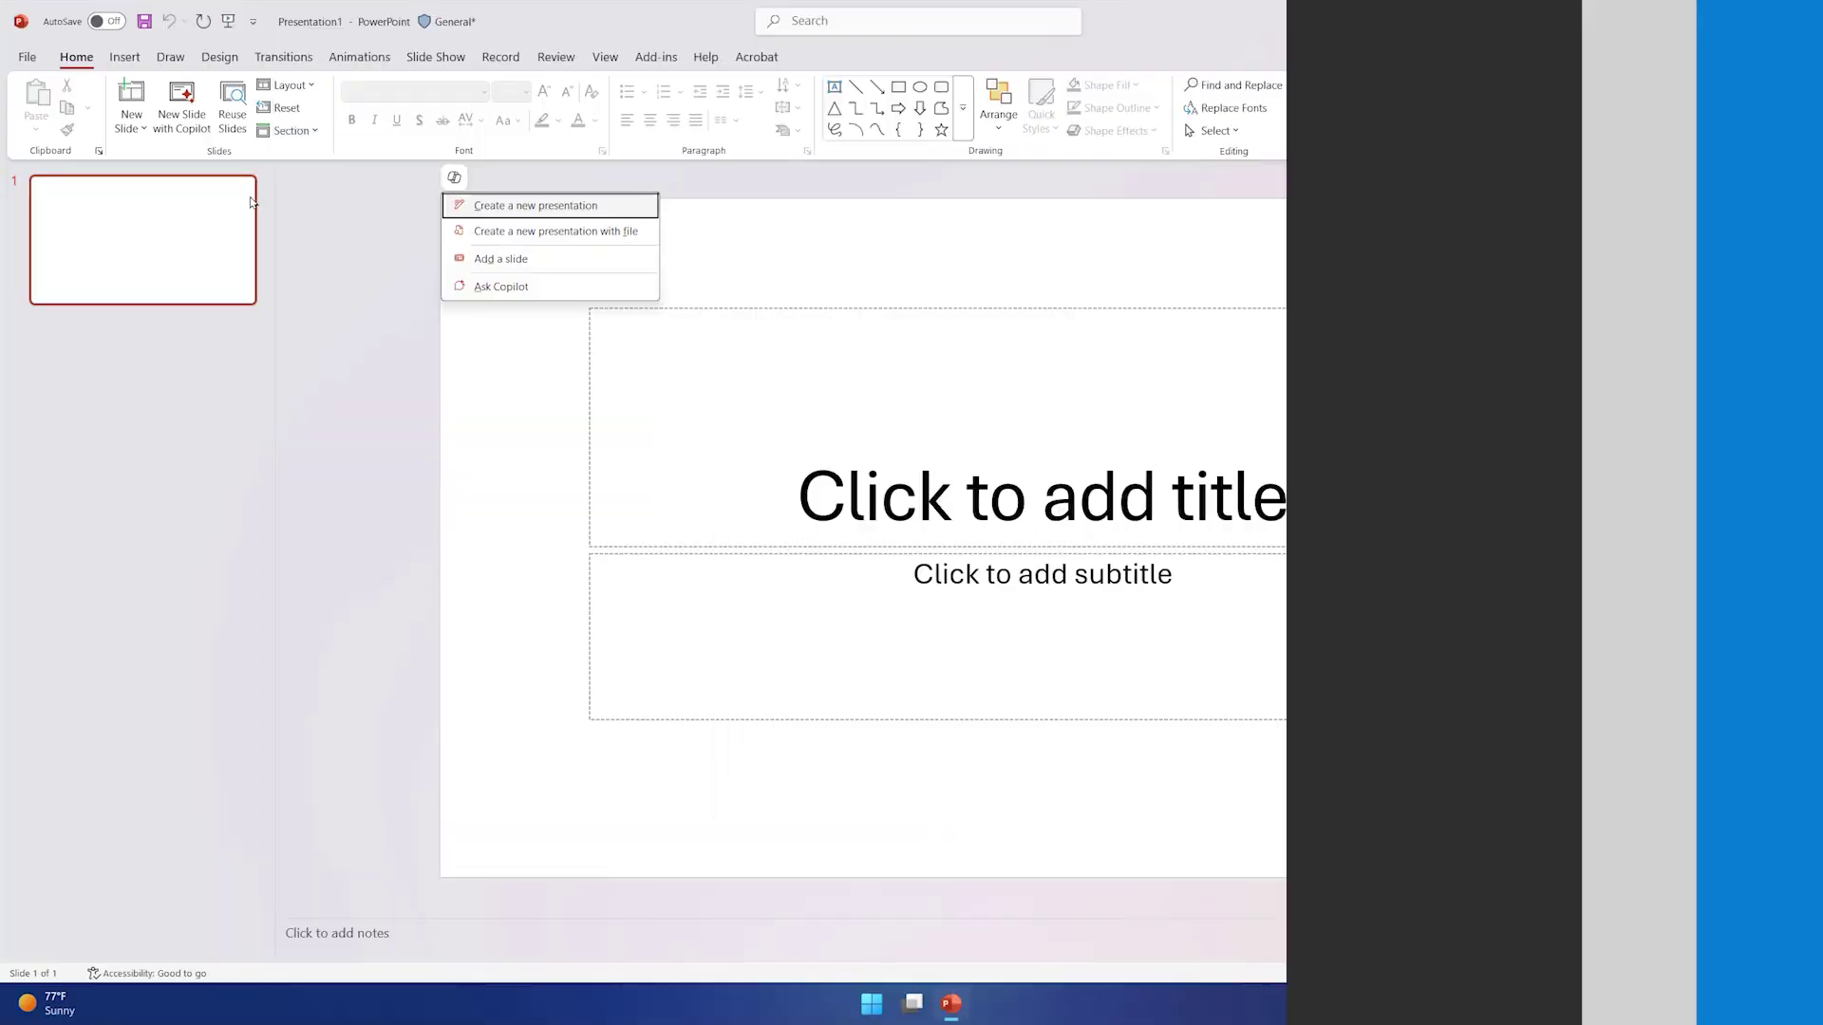
- Choose Copilot's Create a new presentation option on the blank slide
left_click(577, 208)
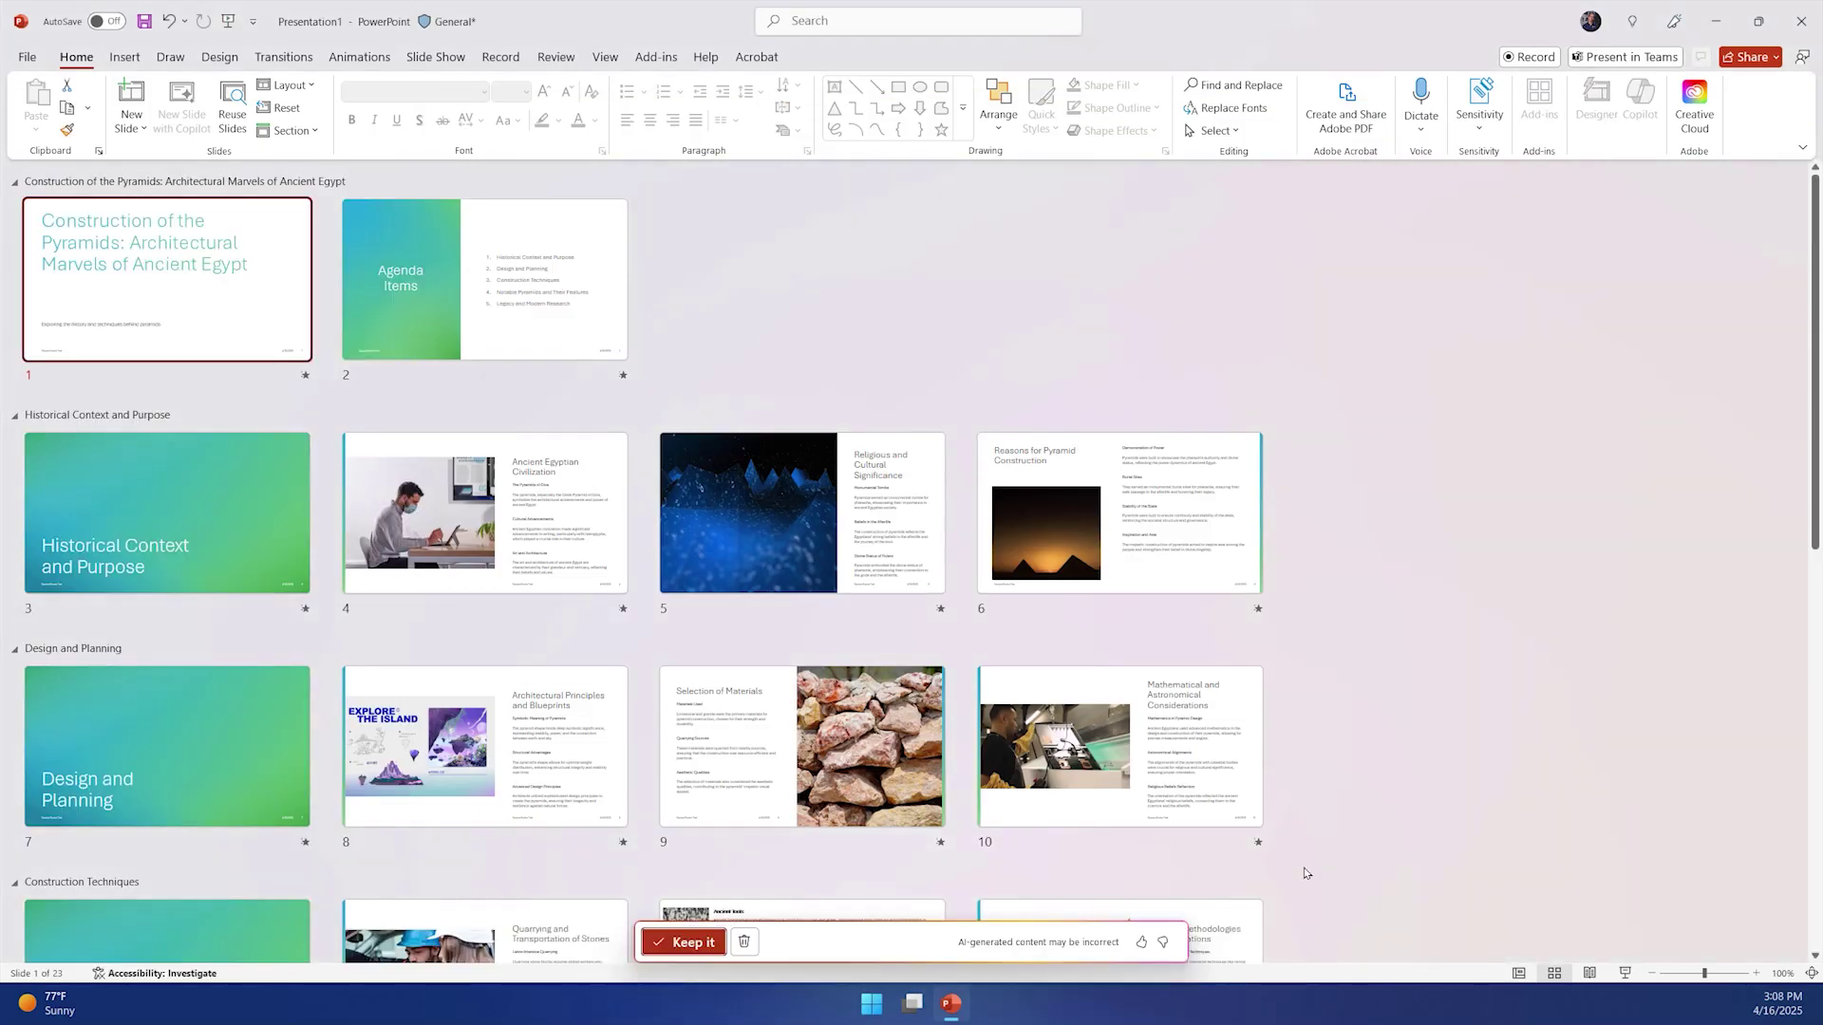
left_click_drag(1812, 502, 1811, 797)
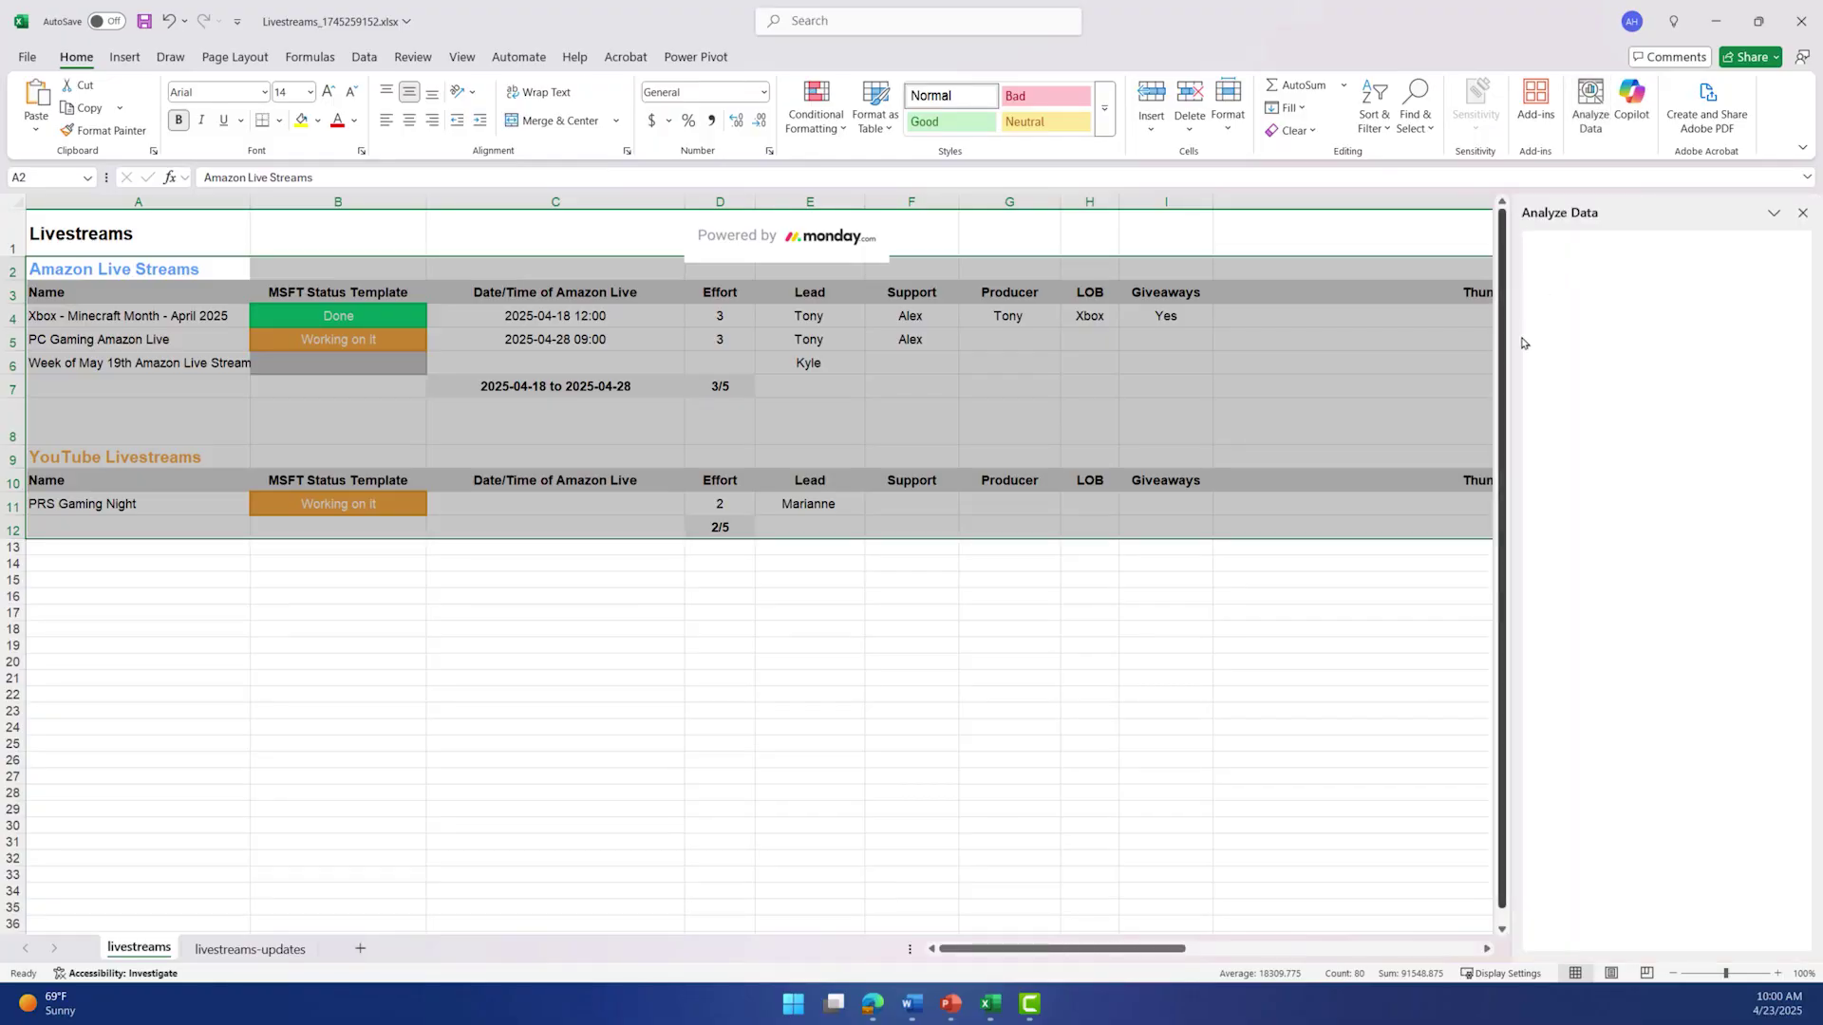
- Widen the Analyze Data pane and insert the Count of 'Lead' PivotTable
left_click_drag(1509, 342, 1362, 388)
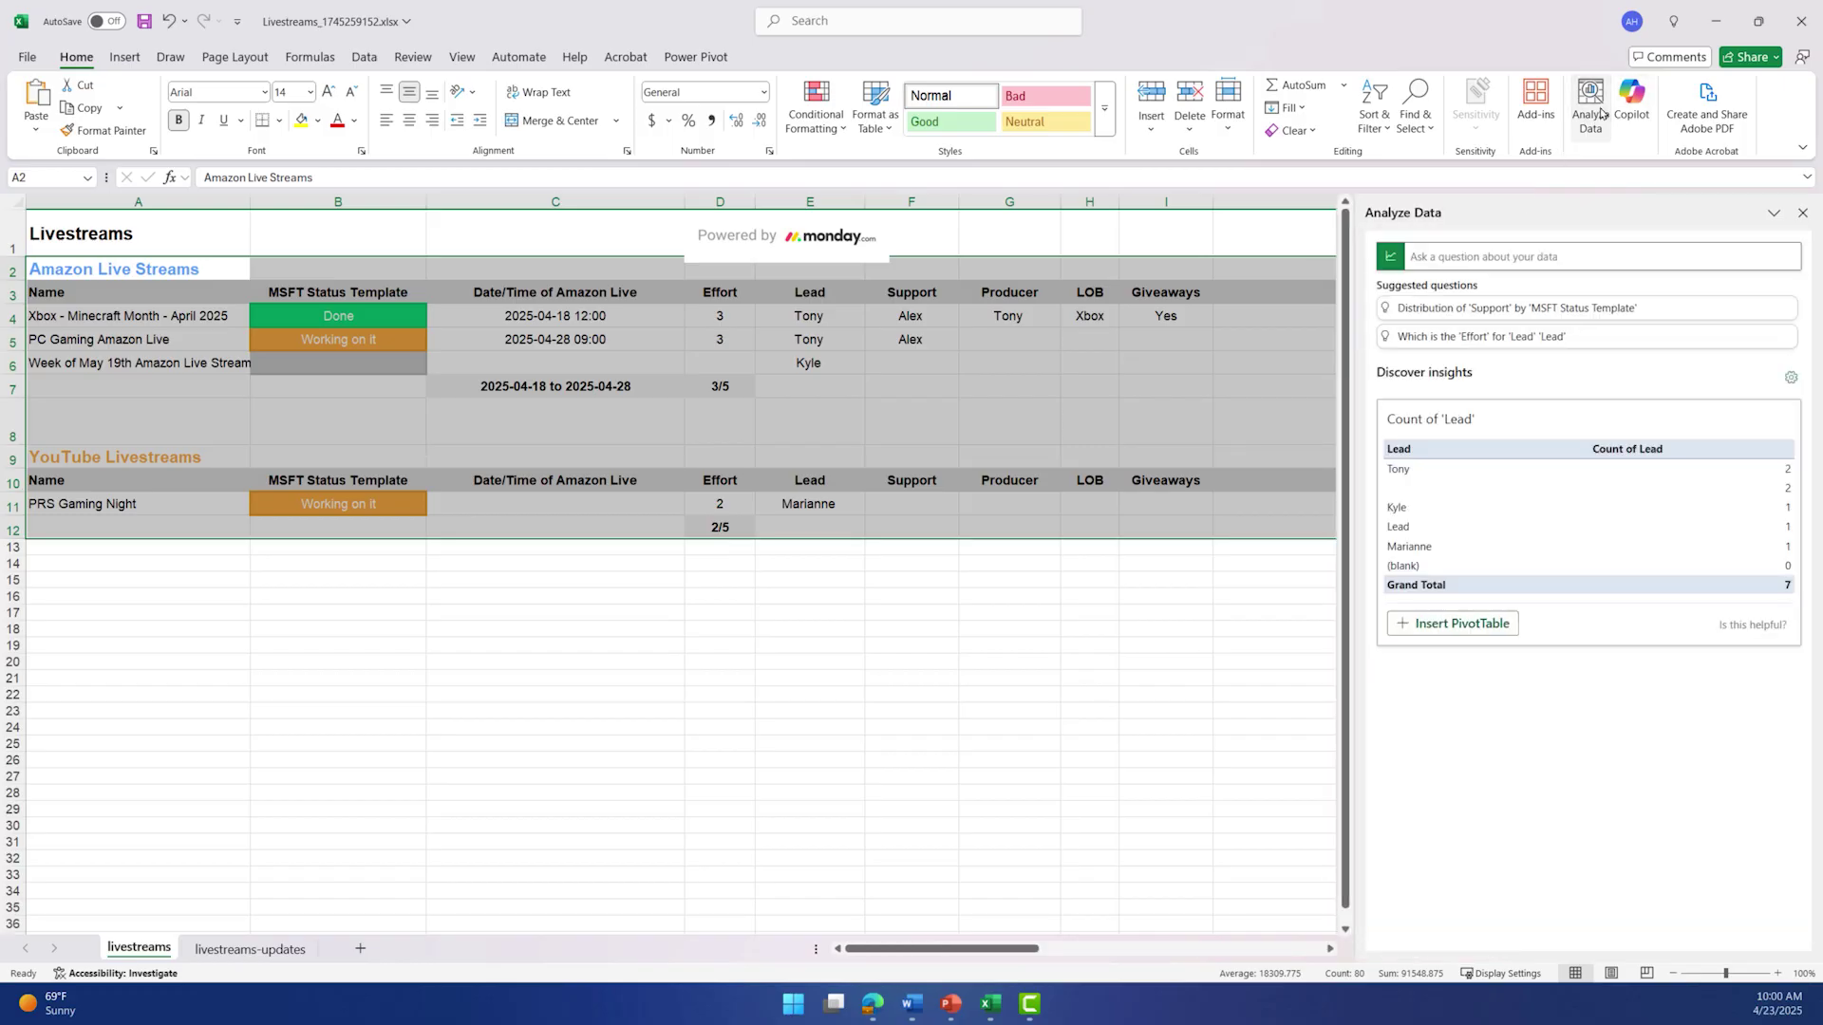
left_click(1461, 624)
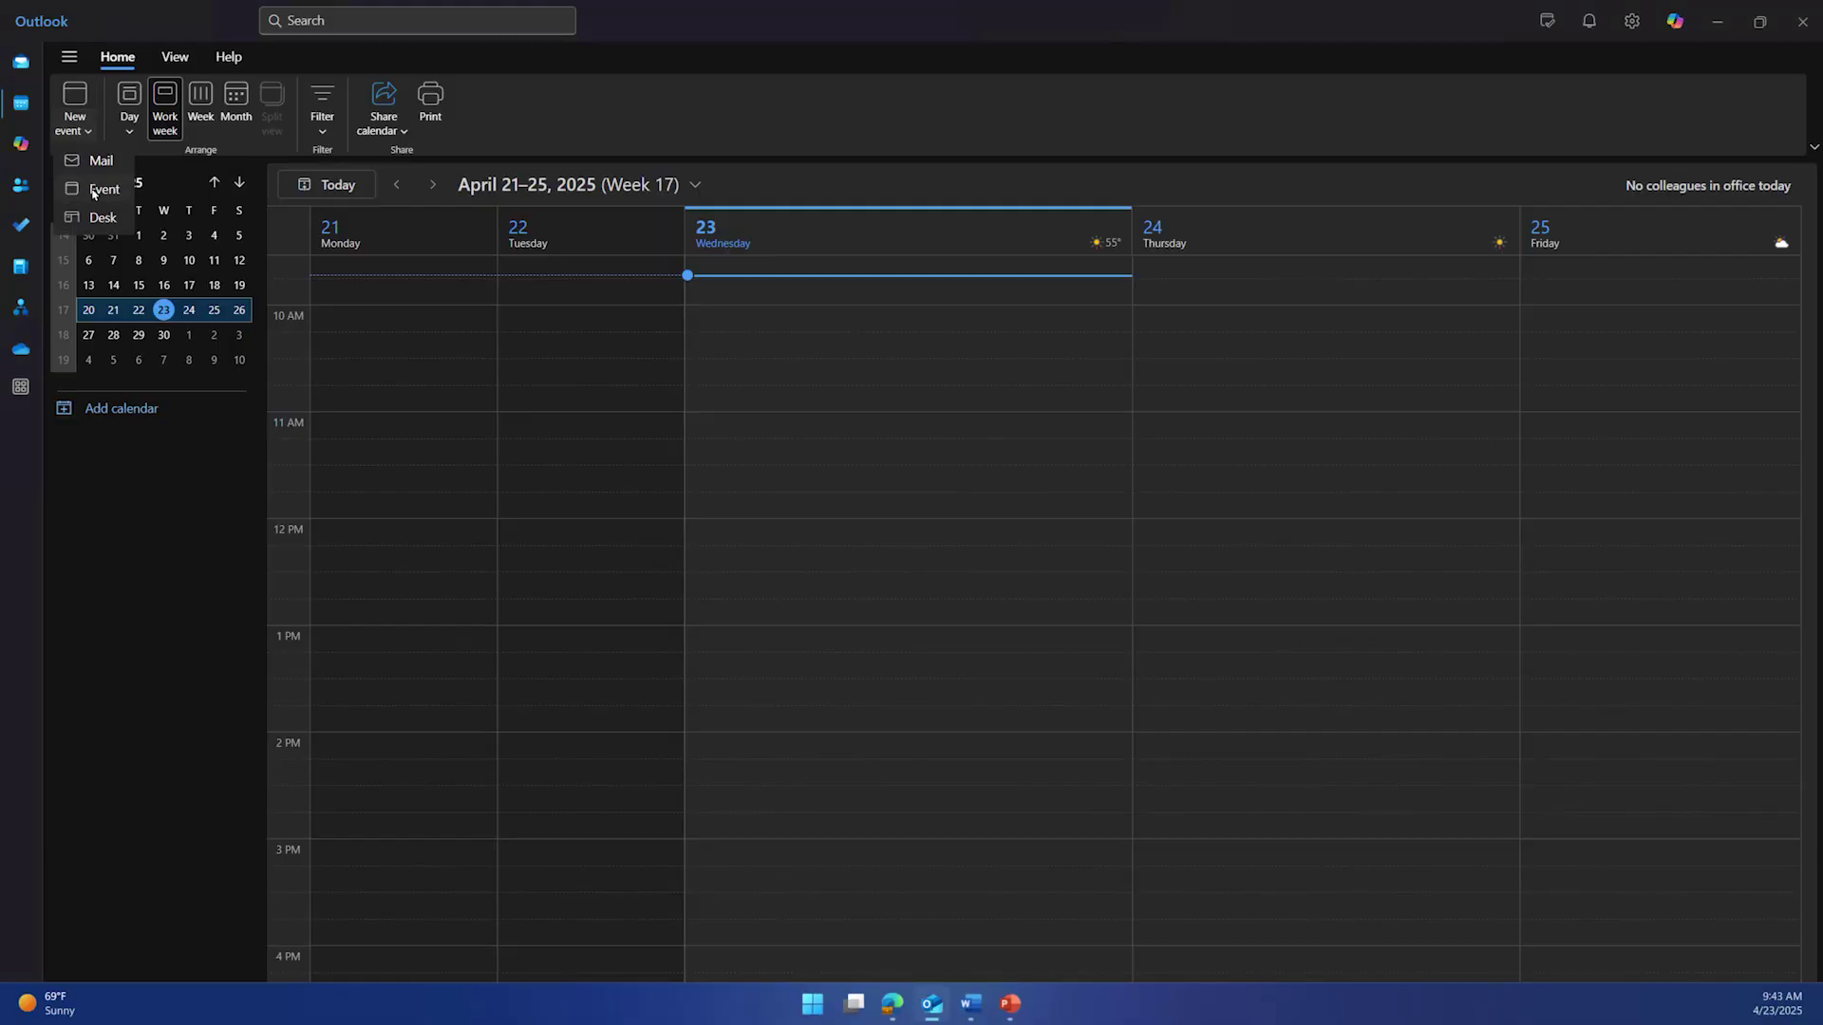
- Start a new Outlook calendar event for the study session
left_click(103, 188)
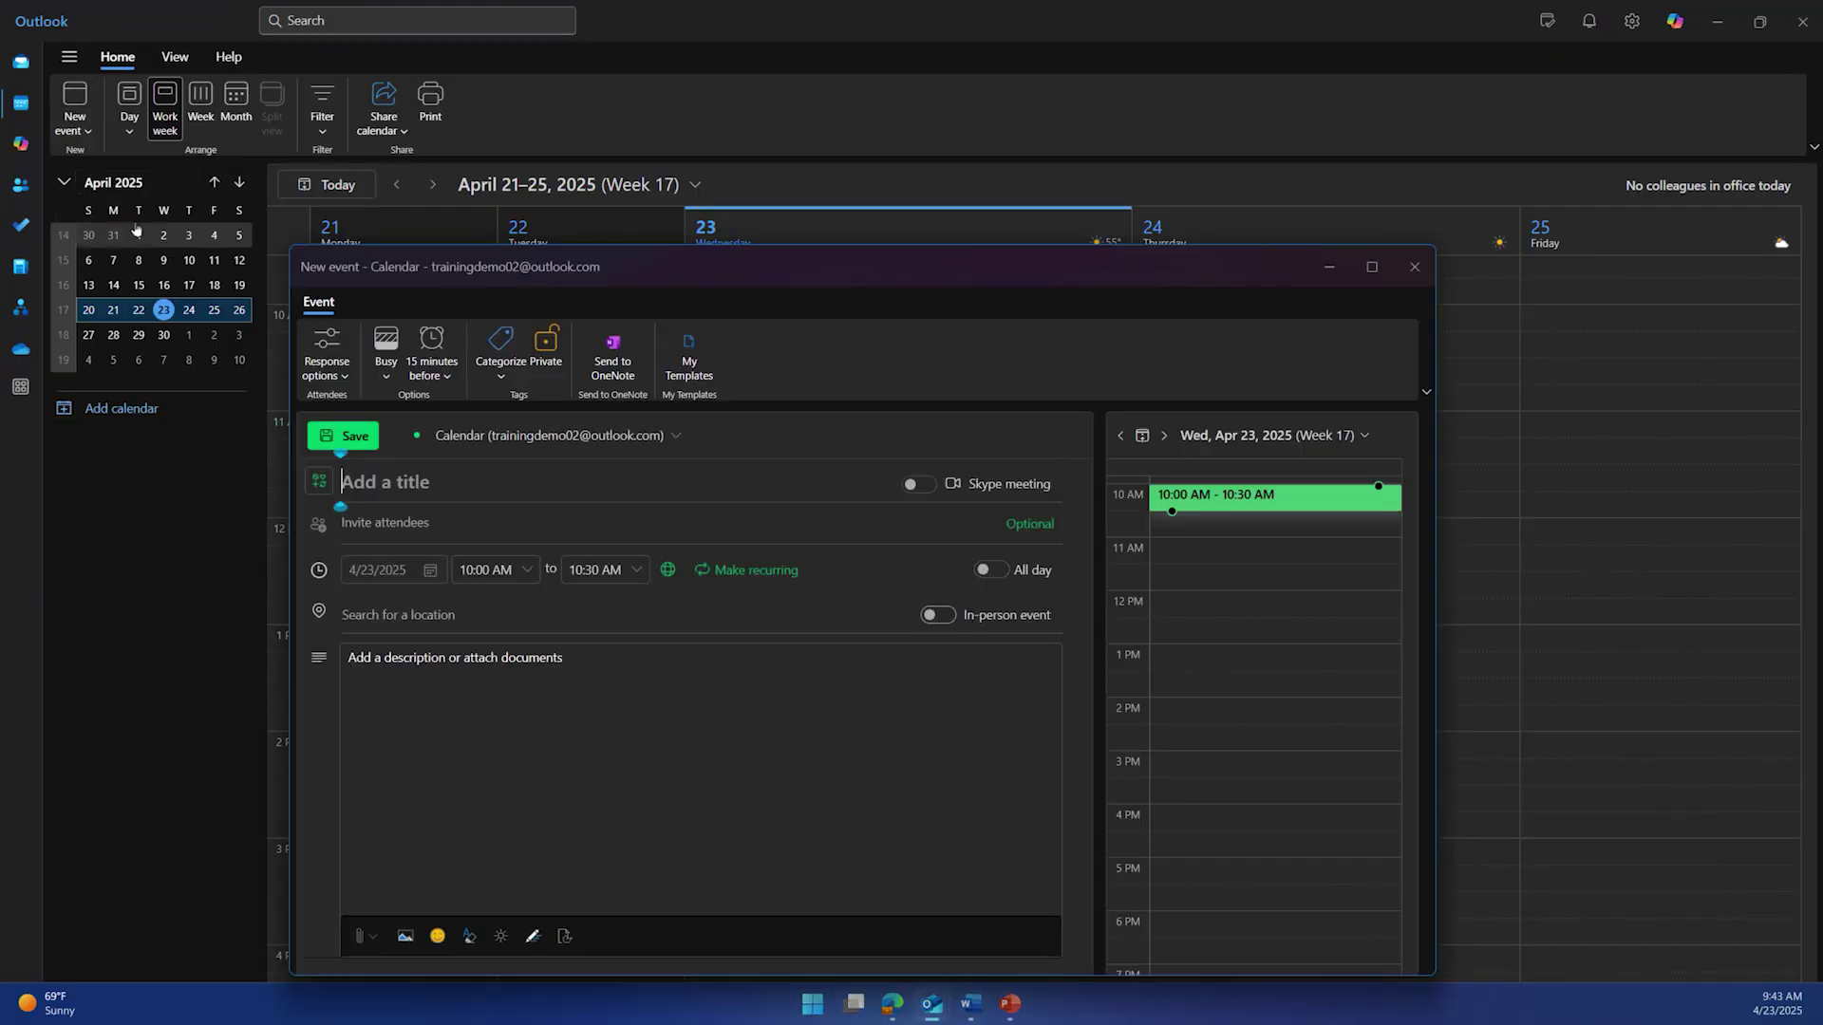
type("Study Session")
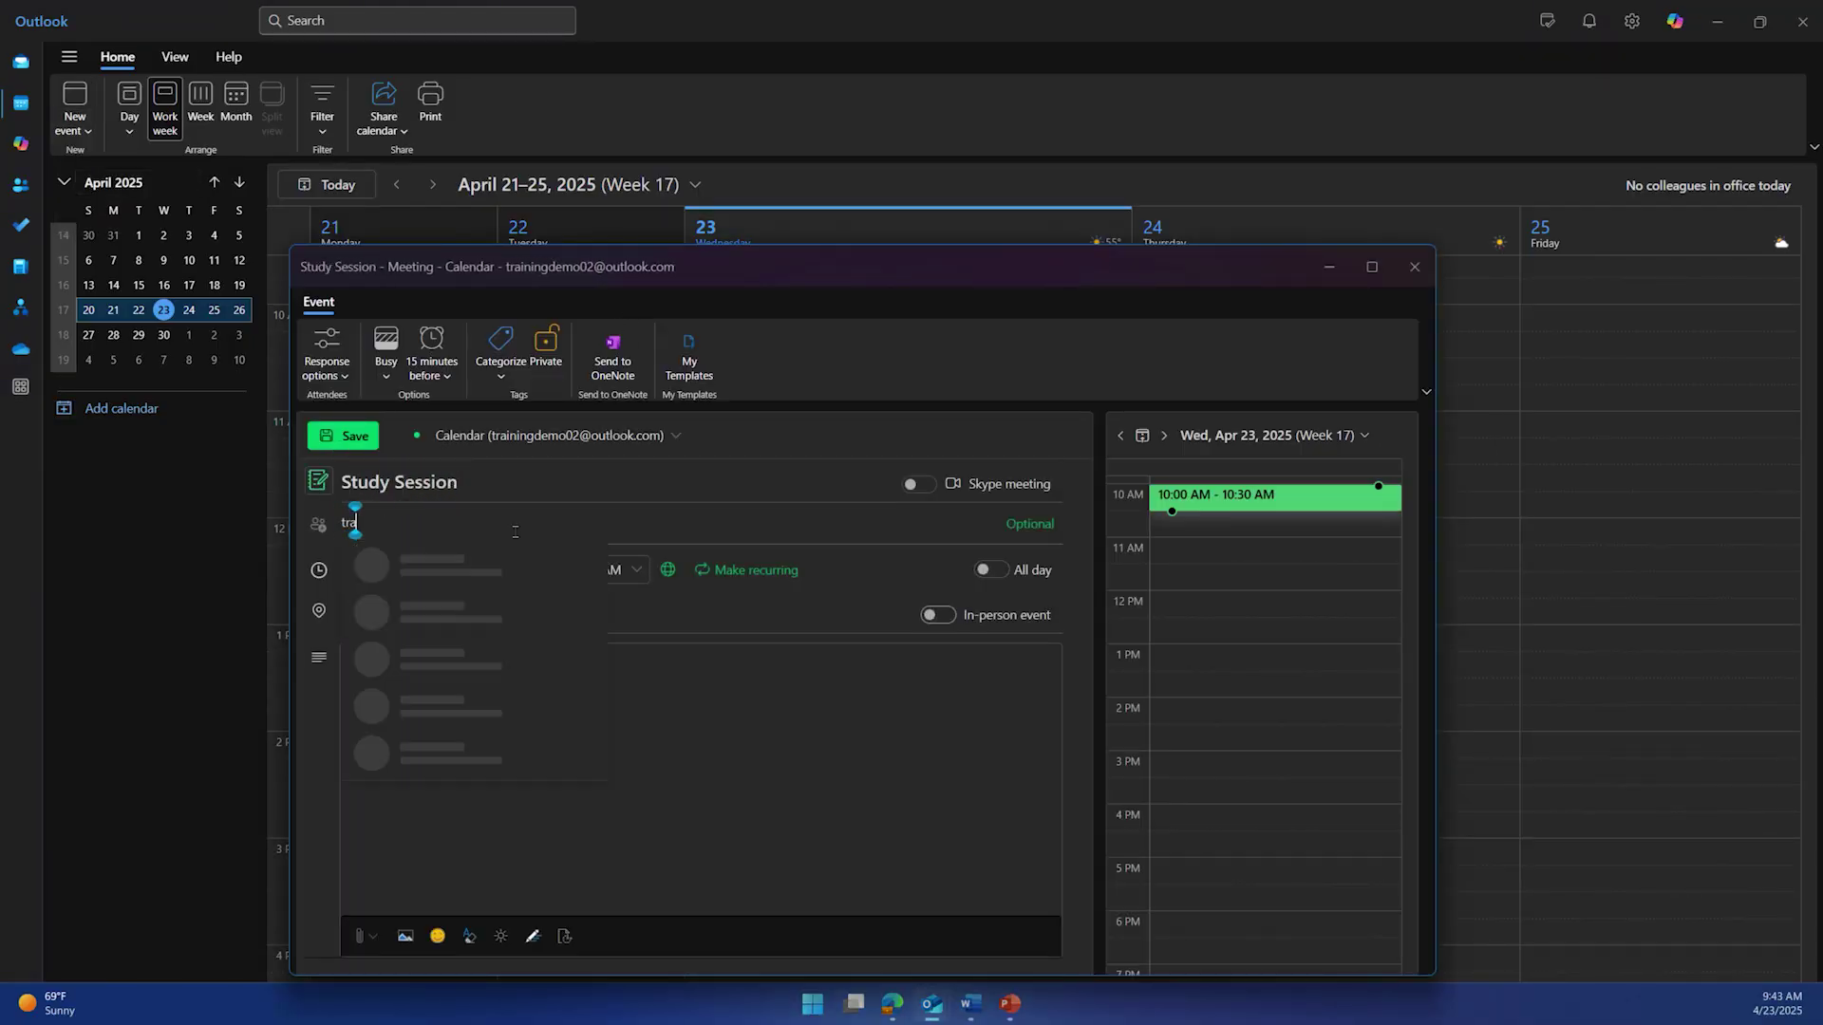